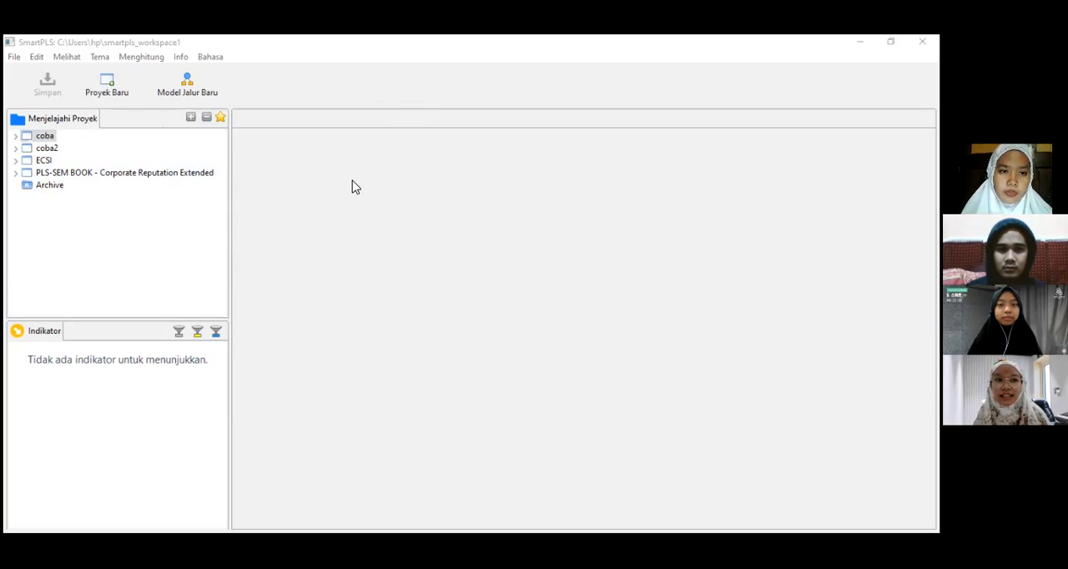
# Step: Create a new project named uji
pyautogui.click(108, 85)
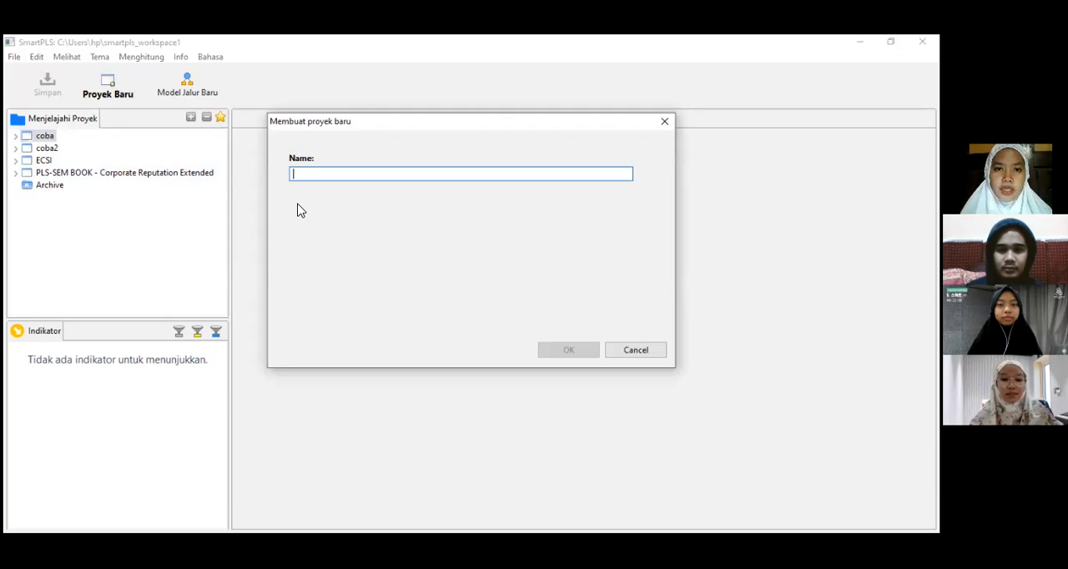
pyautogui.write('uji')
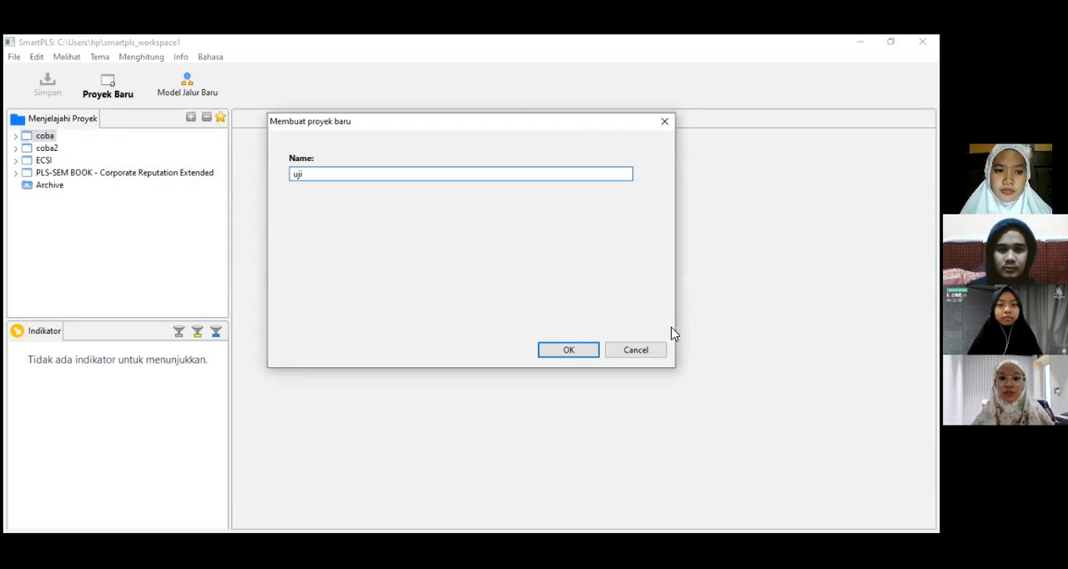
pyautogui.click(566, 351)
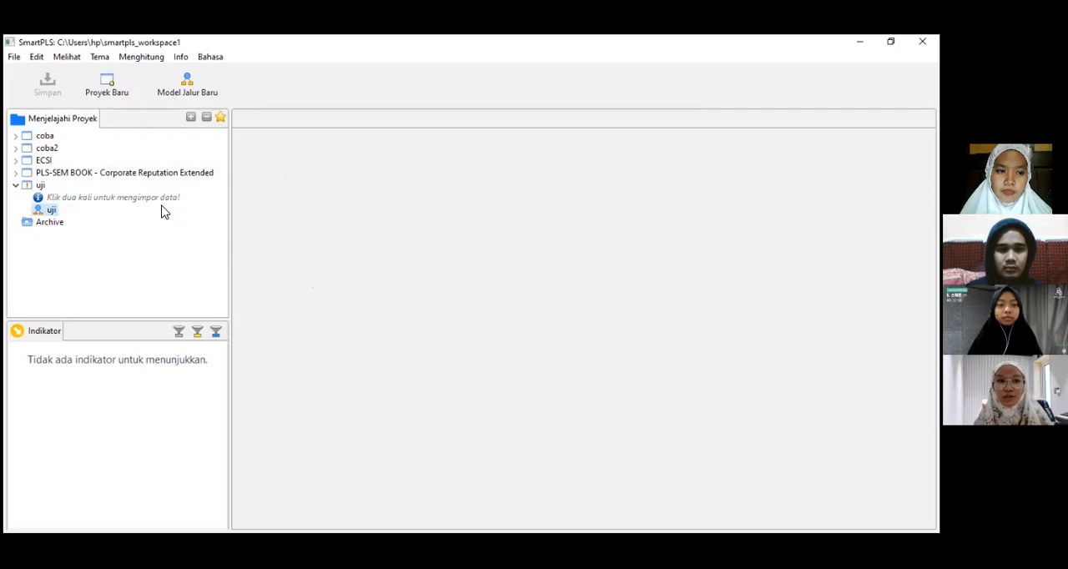
# Step: Import the Data Kusioner file from Downloads into the uji project, keeping Data Kusioner as the data file name
pyautogui.doubleClick(119, 199)
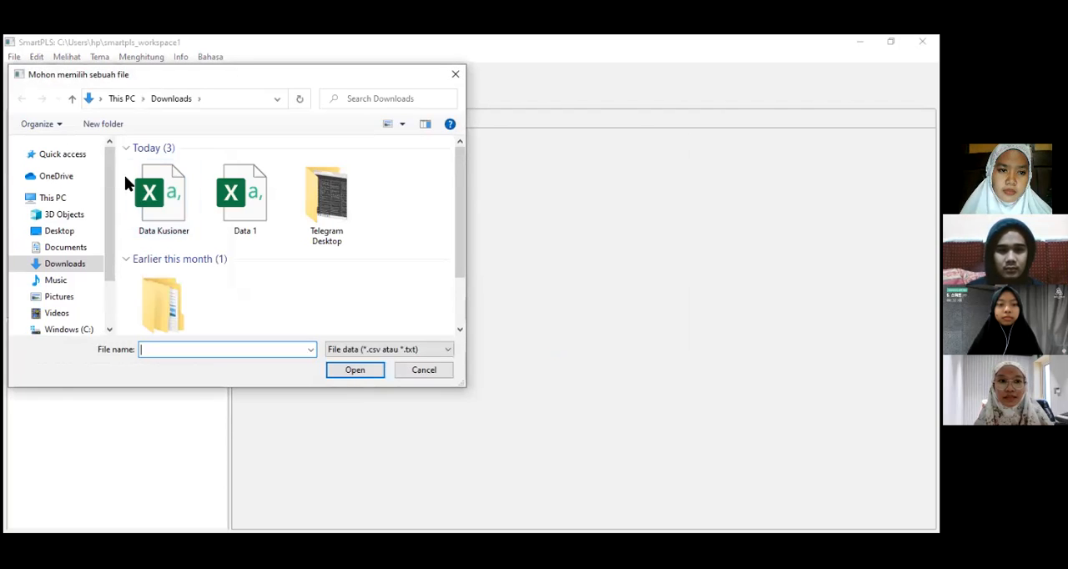
pyautogui.click(145, 224)
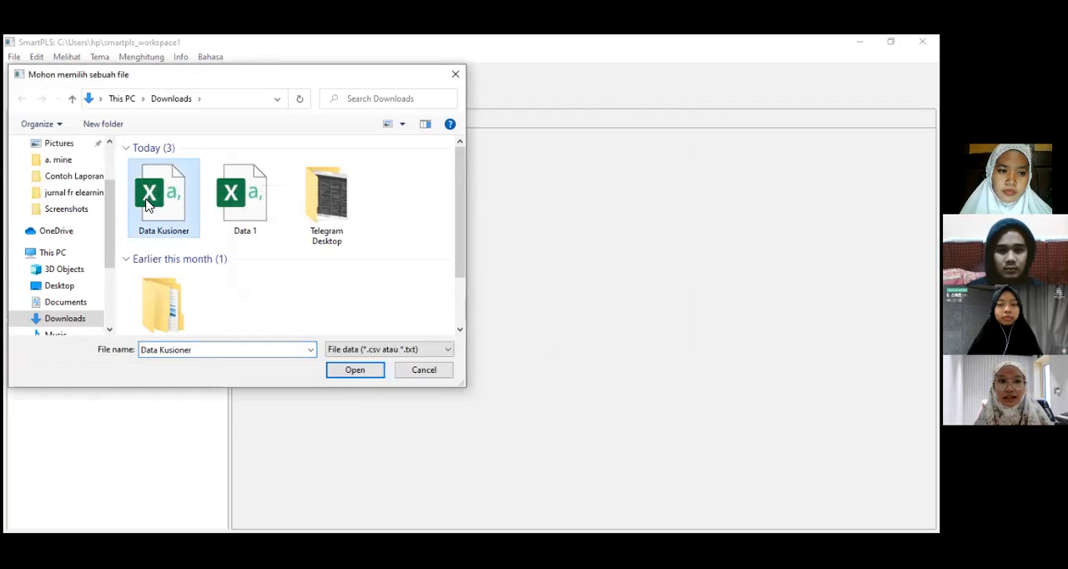
pyautogui.click(351, 371)
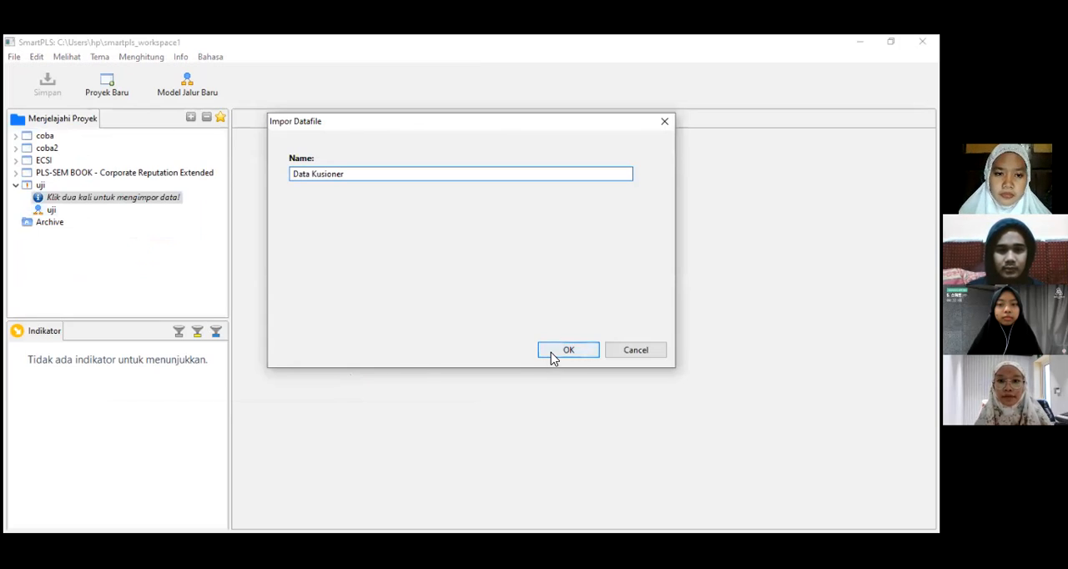
pyautogui.click(551, 357)
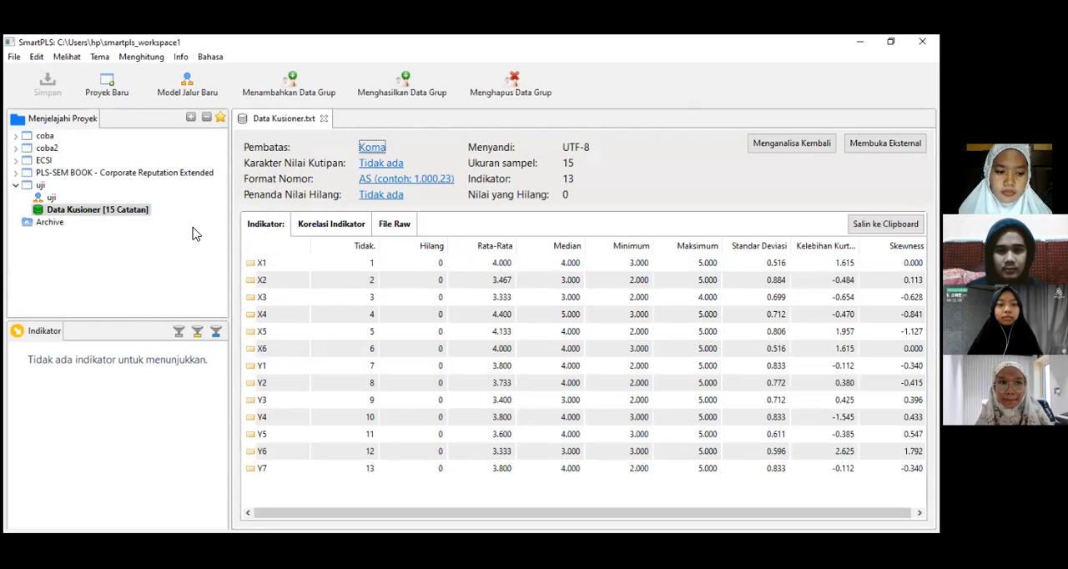
# Step: Open the uji path model and look through its indicator list from X1 to Y7
pyautogui.click(50, 200)
pyautogui.doubleClick(50, 199)
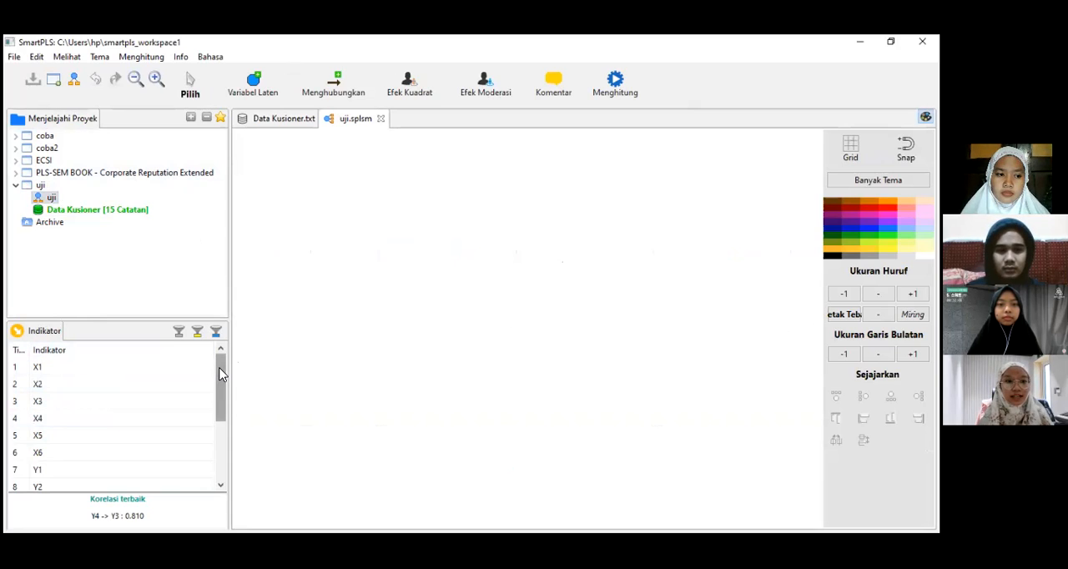
pyautogui.moveTo(224, 378)
pyautogui.mouseDown()
pyautogui.moveTo(226, 445)
pyautogui.moveTo(222, 394)
pyautogui.mouseUp()
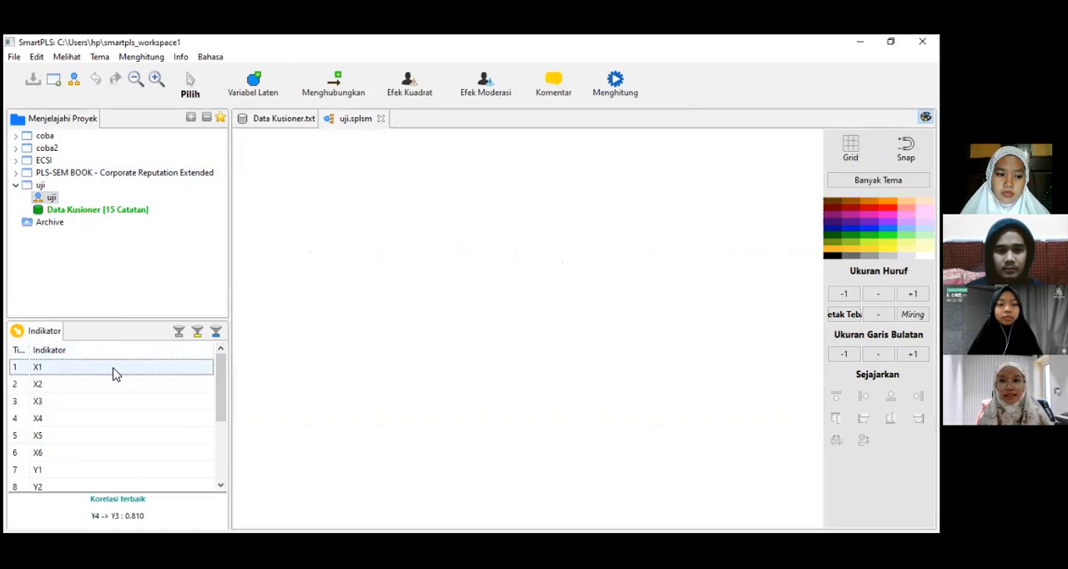
pyautogui.moveTo(223, 399); pyautogui.dragTo(221, 479)
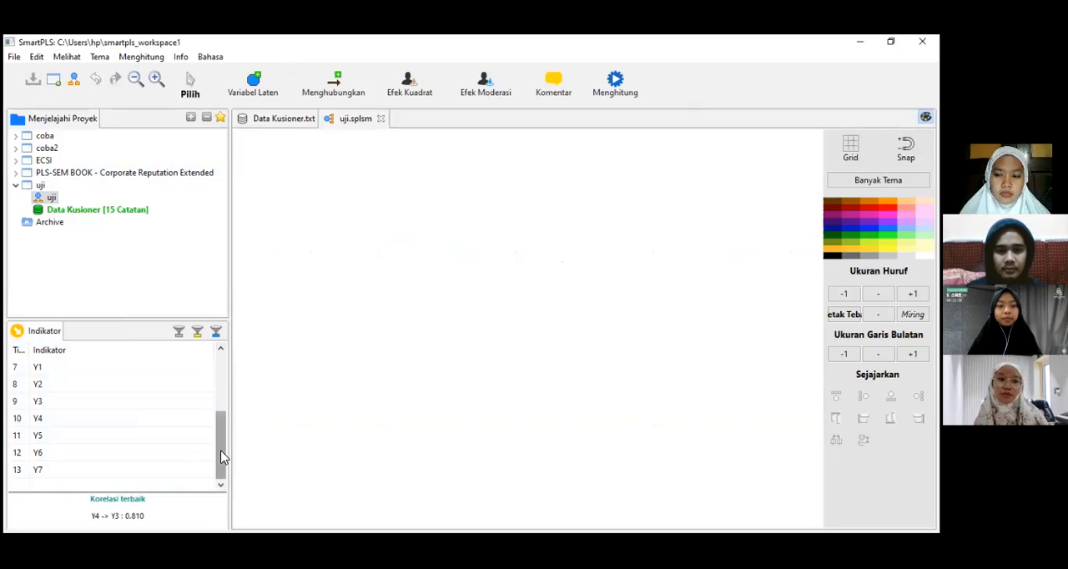
pyautogui.moveTo(222, 457); pyautogui.dragTo(221, 401)
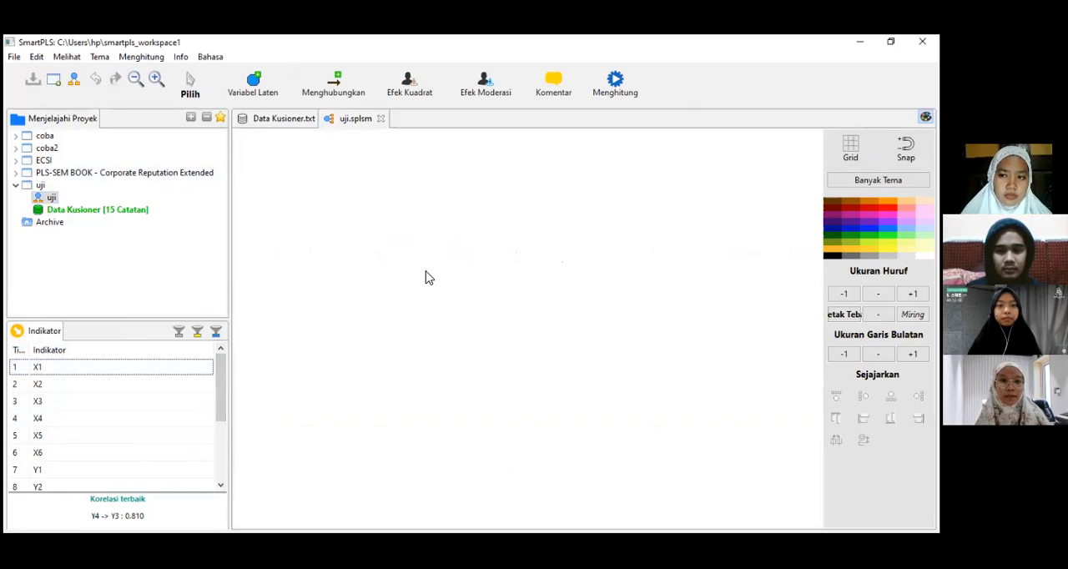
# Step: Place indicators X1 to X6 together in the upper part of the empty model as one latent variable
pyautogui.click(33, 369)
pyautogui.click(34, 371)
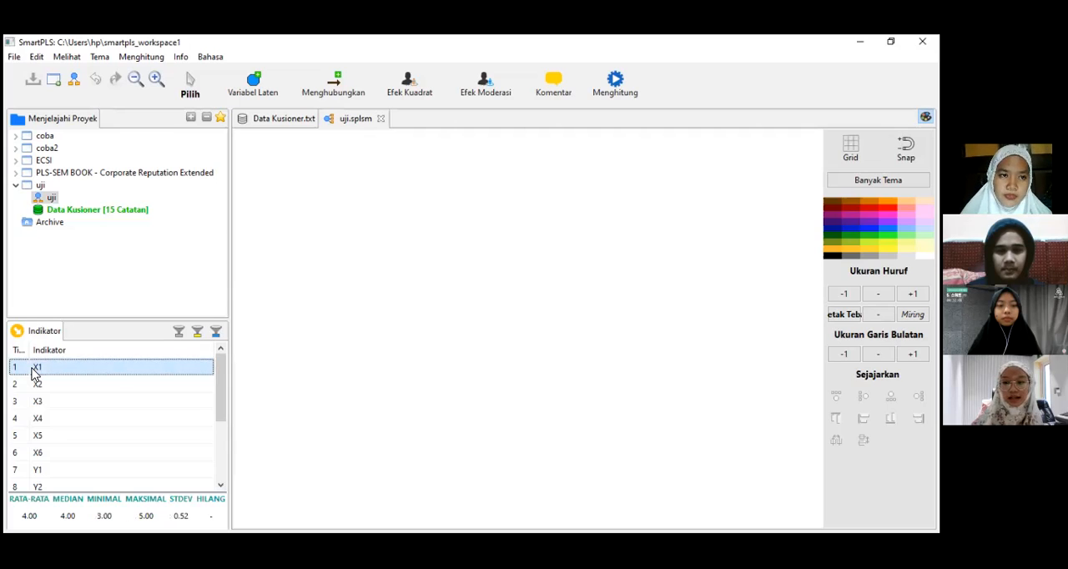
pyautogui.hotkey('shift', 'Down')
pyautogui.hotkey('shift', 'Down')
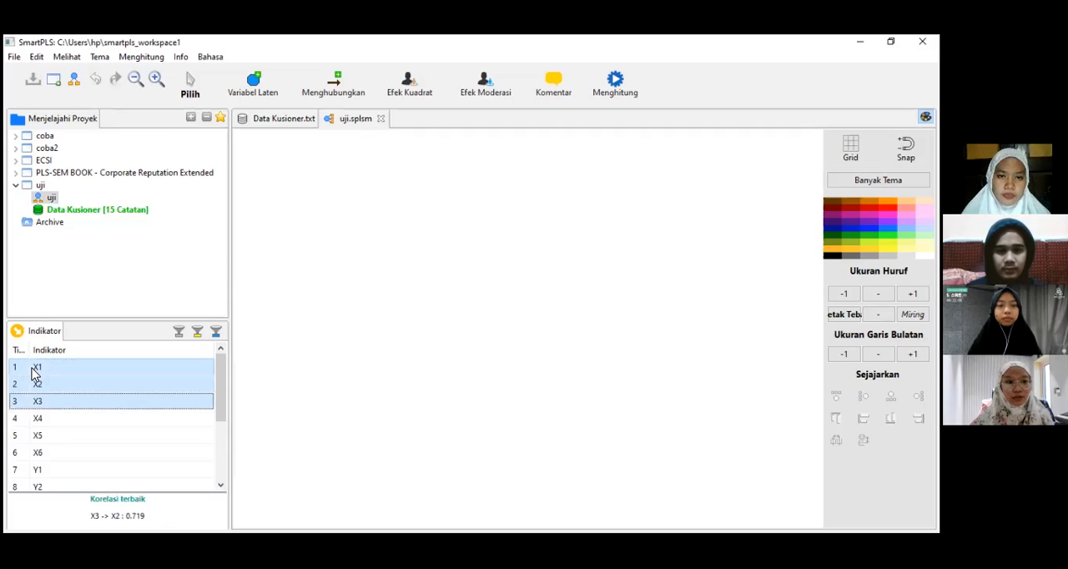
pyautogui.hotkey('shift', 'Down')
pyautogui.hotkey('shift', 'Down')
pyautogui.hotkey('shift', 'Down')
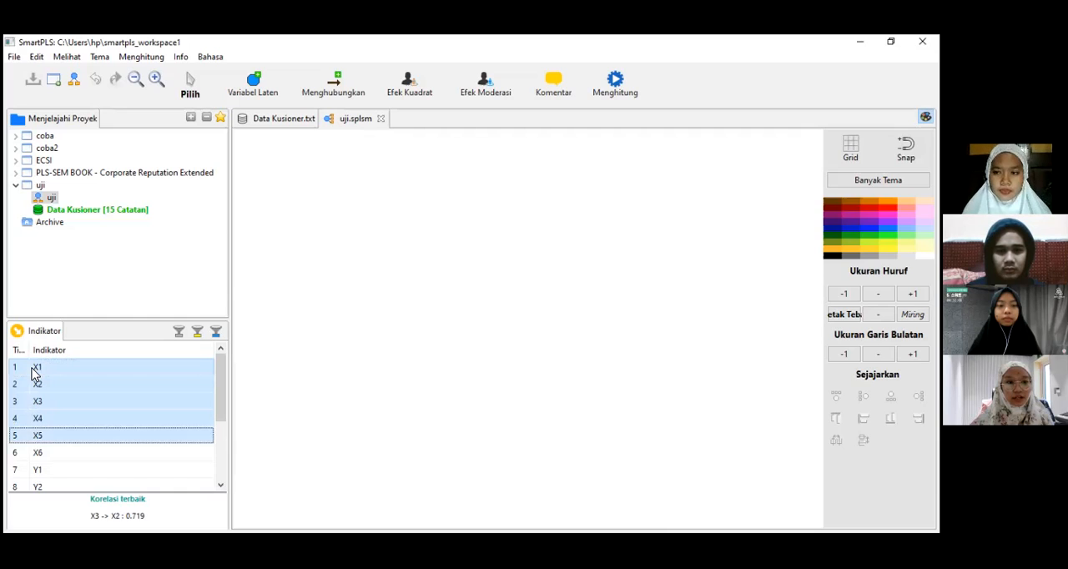
pyautogui.moveTo(63, 390); pyautogui.dragTo(365, 251)
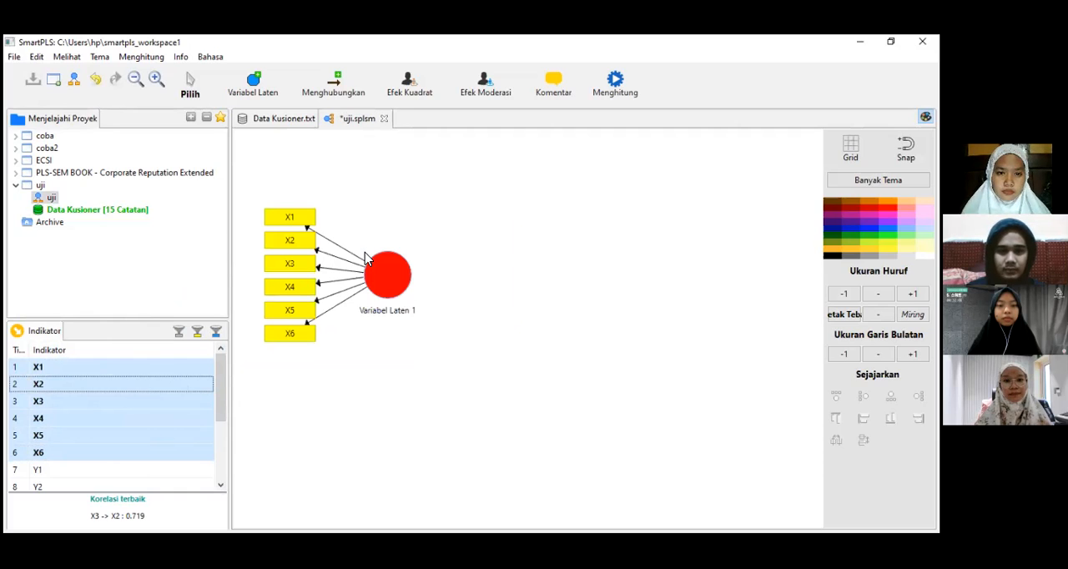
# Step: Place indicators Y1 to Y7 together as a second latent variable below the X1 to X6 construct
pyautogui.scroll(-3, 167, 417)
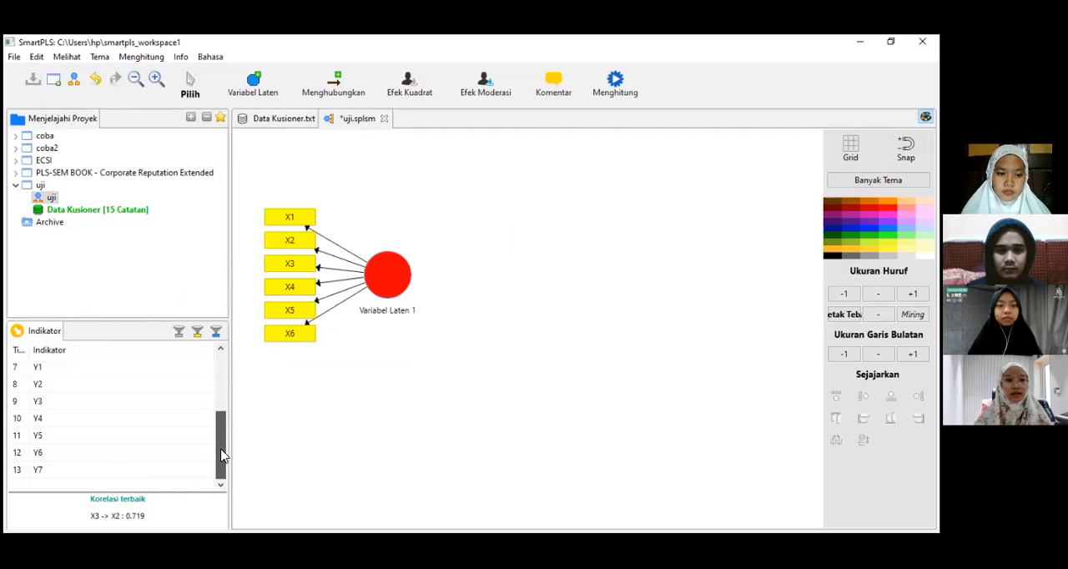
pyautogui.click(95, 372)
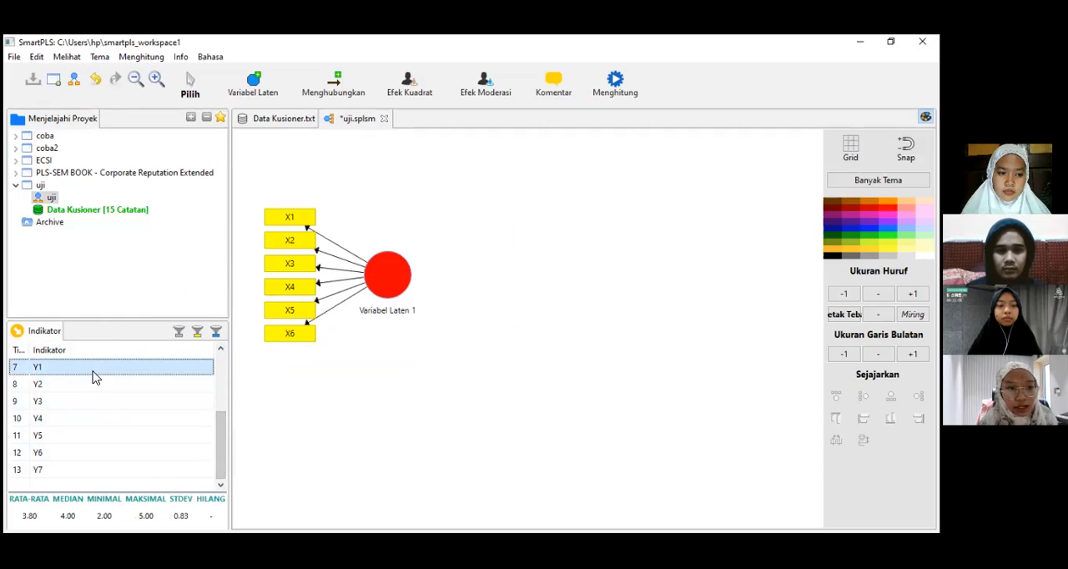
pyautogui.hotkey('shift', 'Down')
pyautogui.hotkey('shift', 'Down')
pyautogui.hotkey('shift', 'Down')
pyautogui.hotkey('shift', 'Down')
pyautogui.hotkey('shift', 'Down')
pyautogui.hotkey('shift', 'Down')
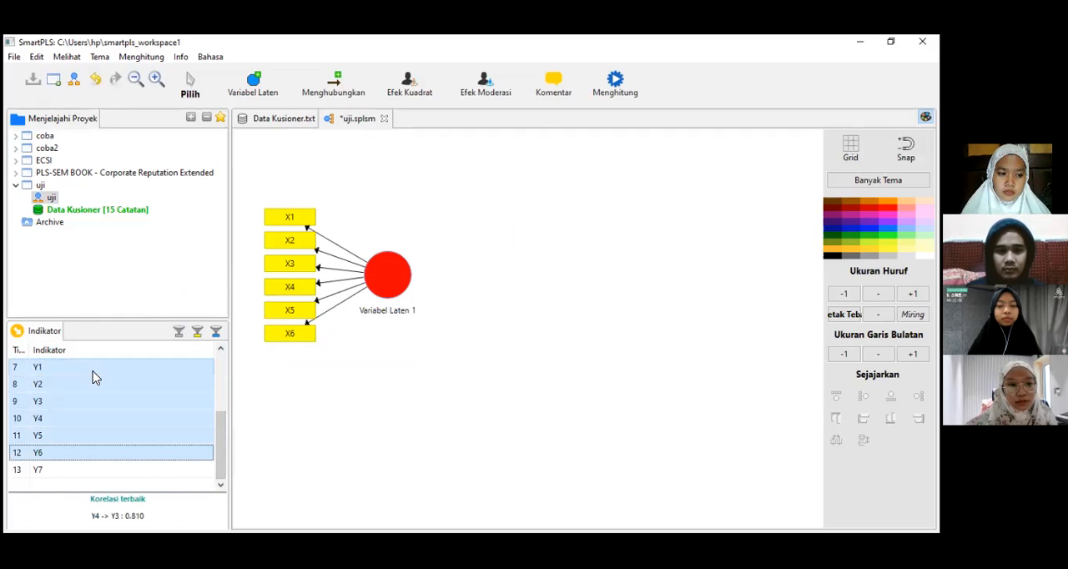
pyautogui.moveTo(100, 435); pyautogui.dragTo(354, 432)
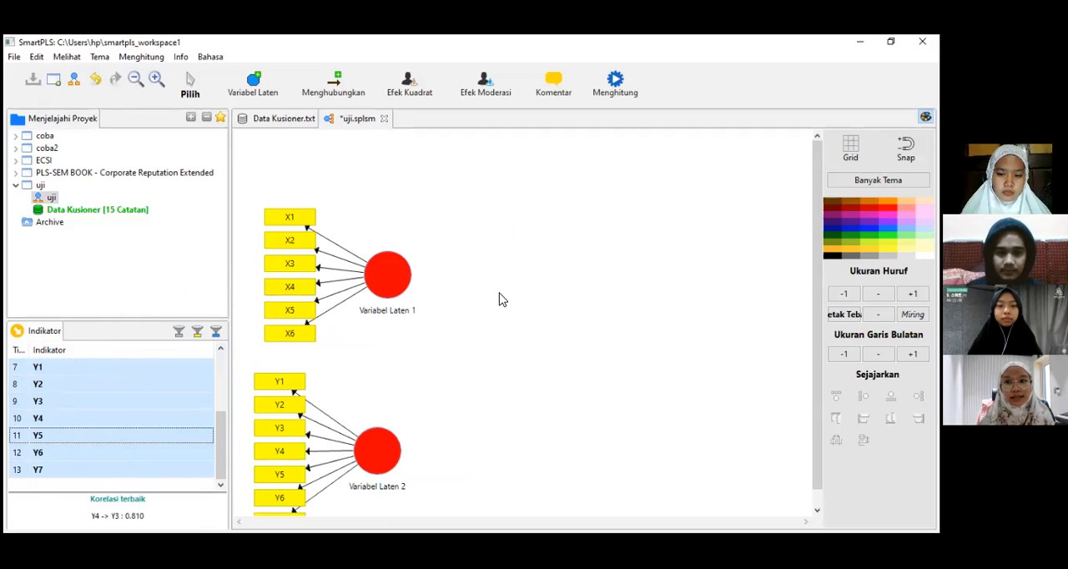
pyautogui.scroll(-1, 524, 371)
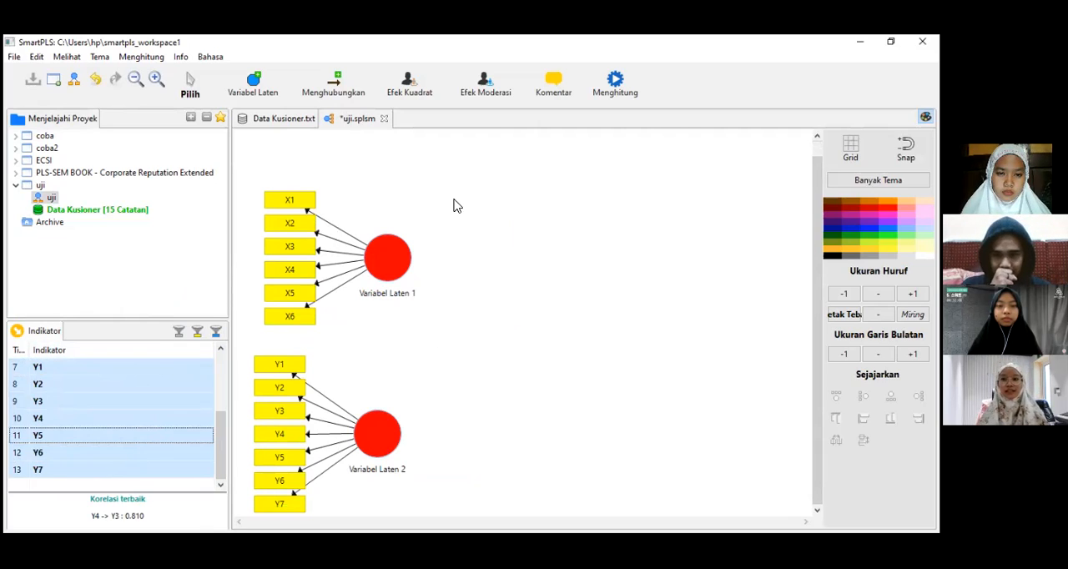
# Step: Rename the latent variable of indicators X1 to X6 as lowercase x
pyautogui.click(394, 263)
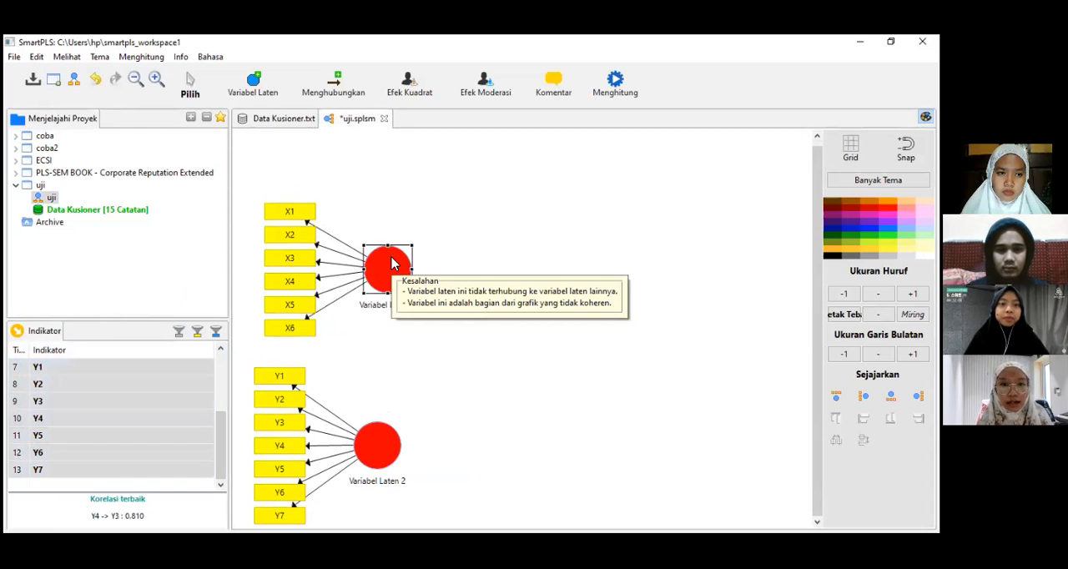
pyautogui.click(399, 278)
pyautogui.rightClick(399, 278)
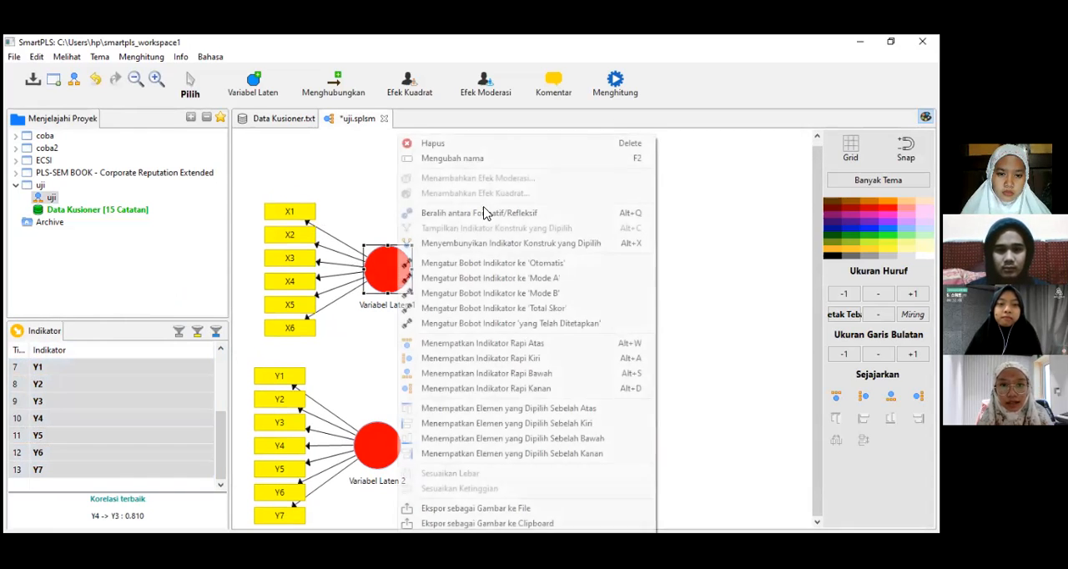
pyautogui.click(456, 158)
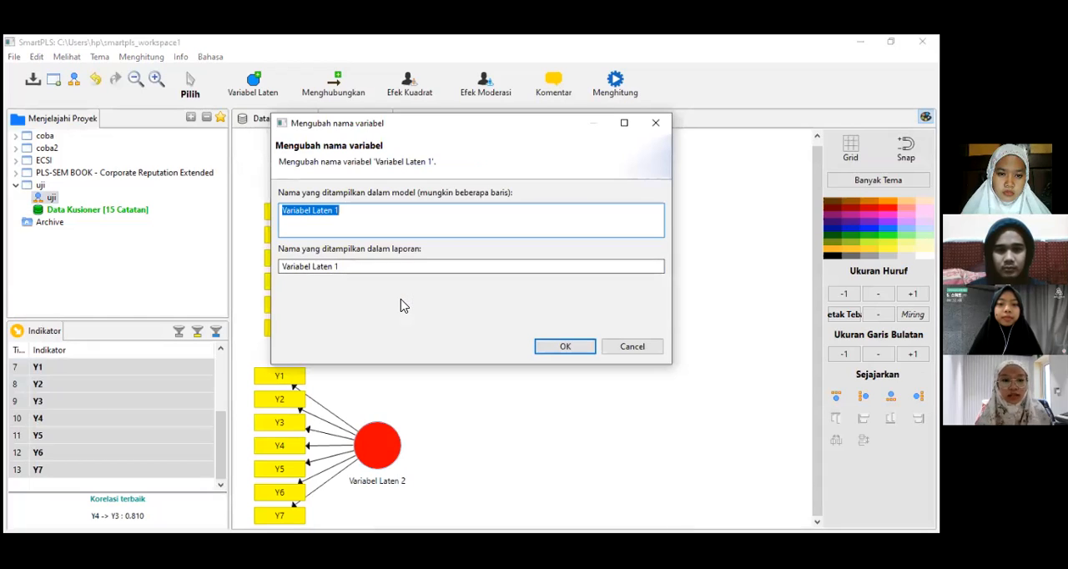
pyautogui.write('x')
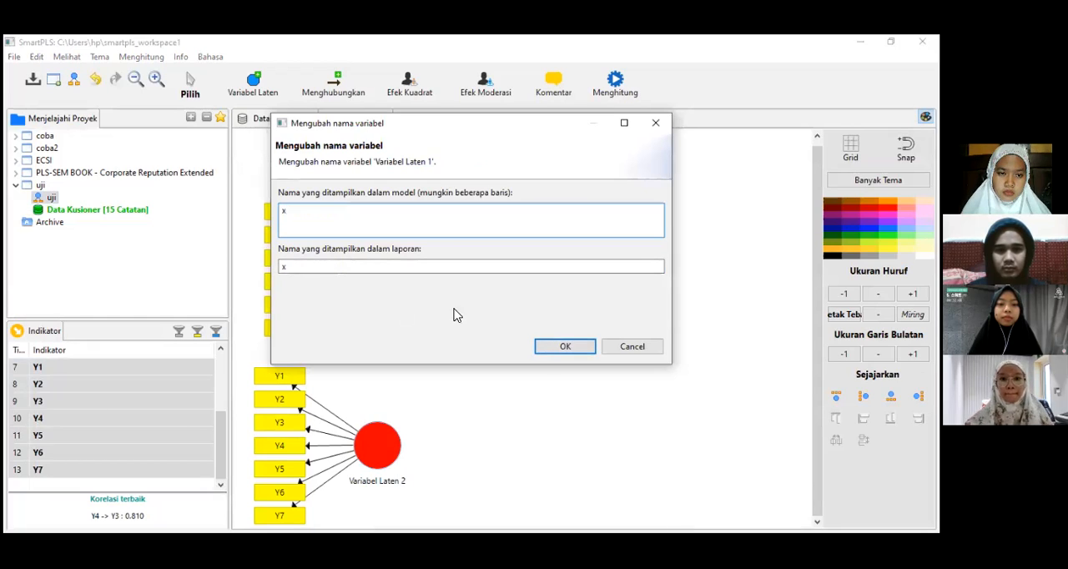
pyautogui.click(561, 346)
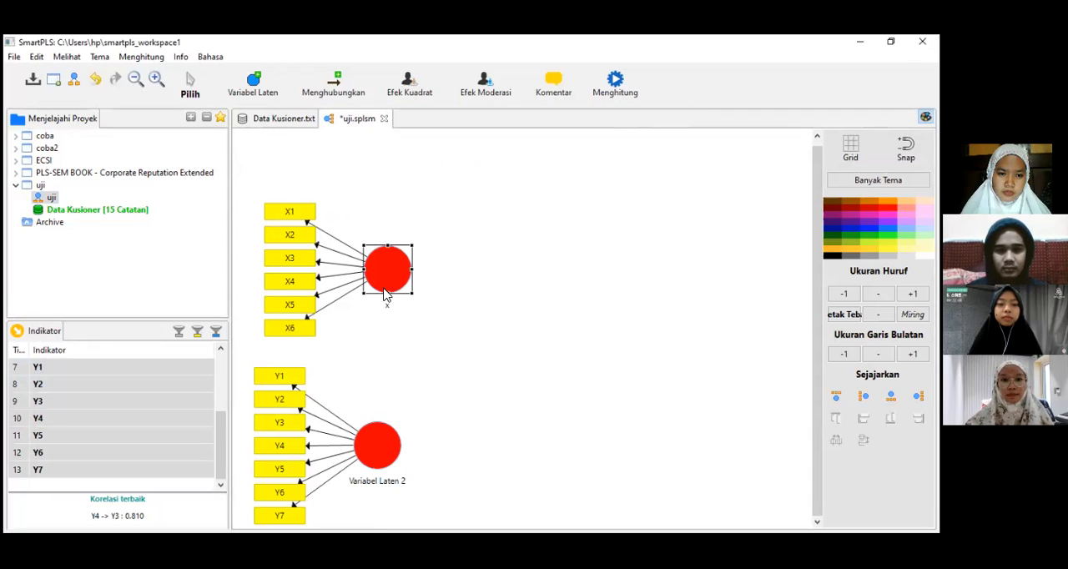
# Step: Rename the latent variable of indicators X1 to X6 as uppercase X
pyautogui.rightClick(385, 292)
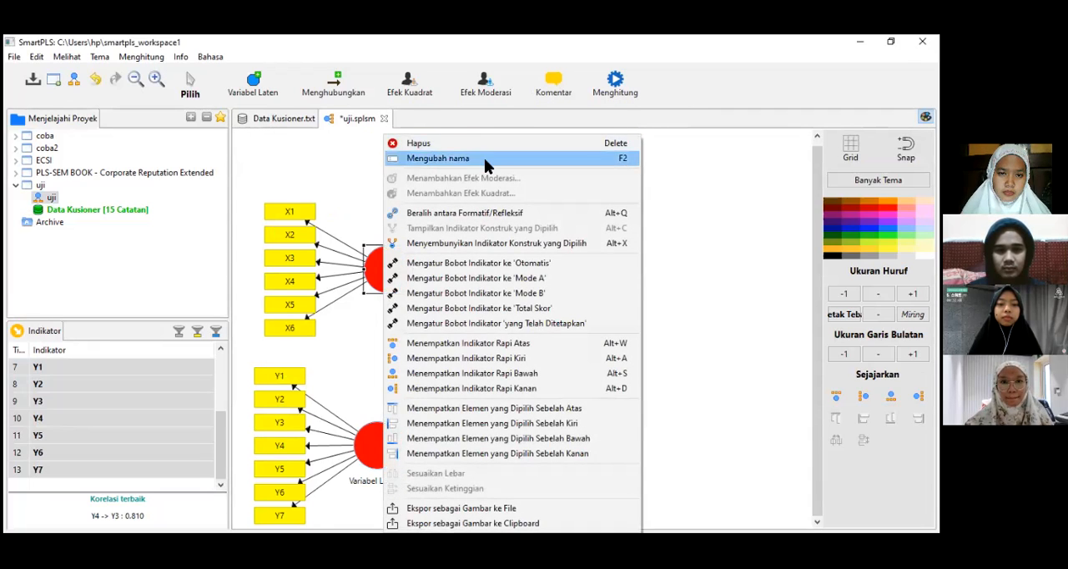
pyautogui.click(409, 157)
pyautogui.write('X')
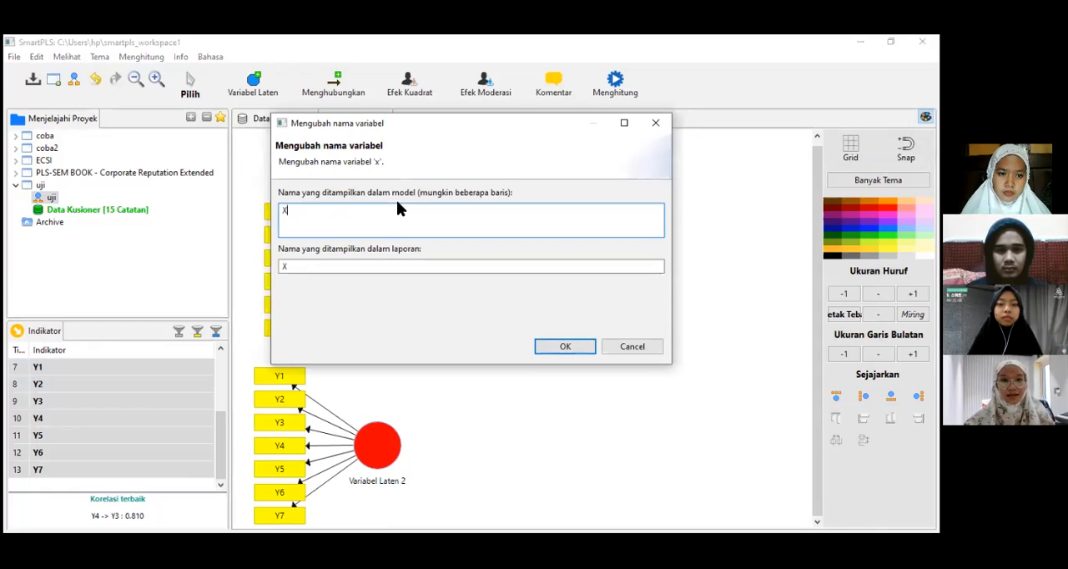
pyautogui.click(565, 346)
# Step: Rename the latent variable of indicators Y1 to Y7 as Y
pyautogui.click(396, 455)
pyautogui.rightClick(396, 453)
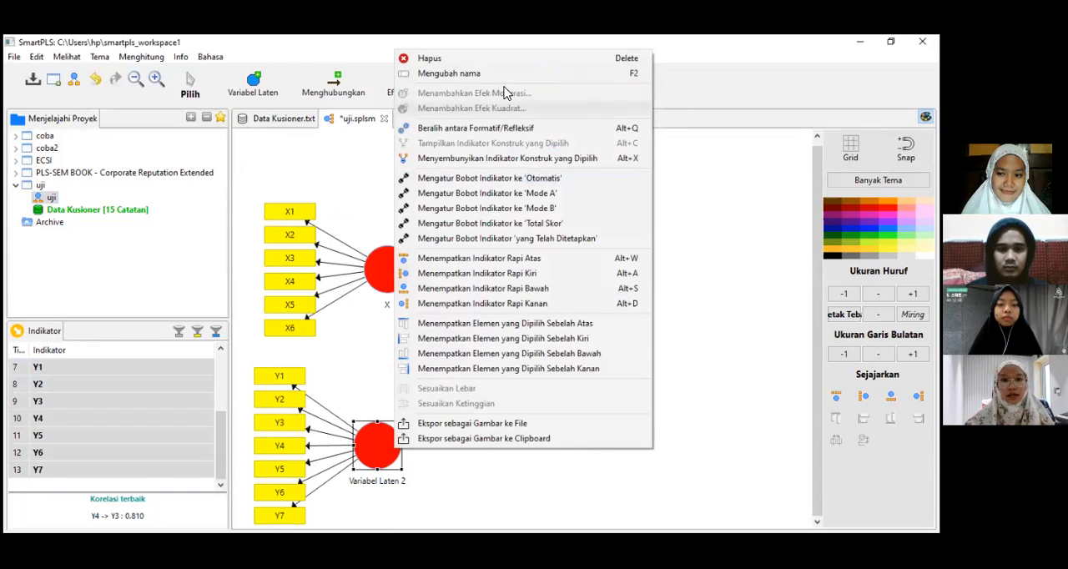
pyautogui.click(495, 81)
pyautogui.write('Y')
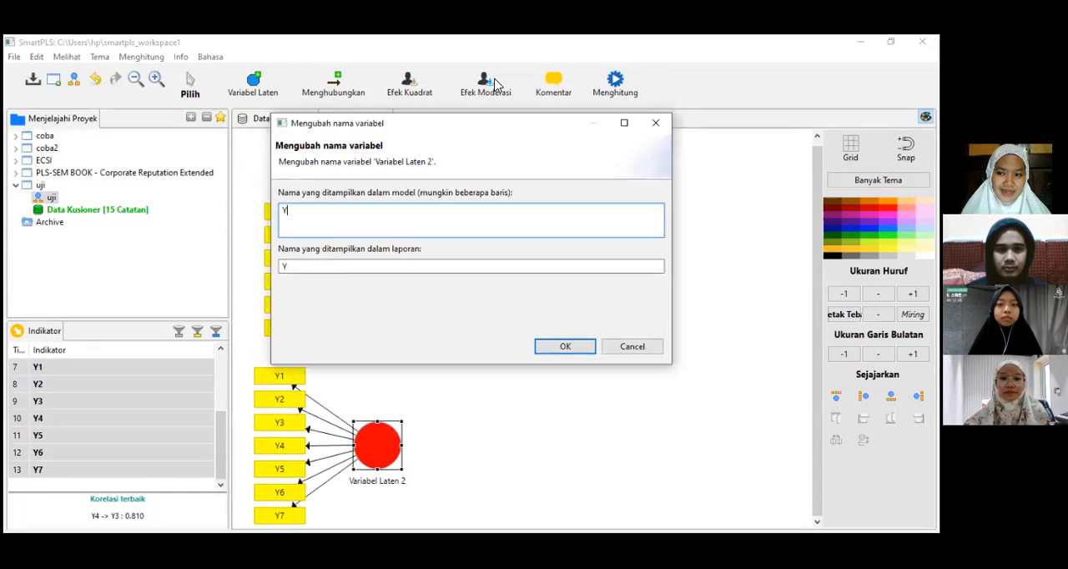
pyautogui.click(565, 347)
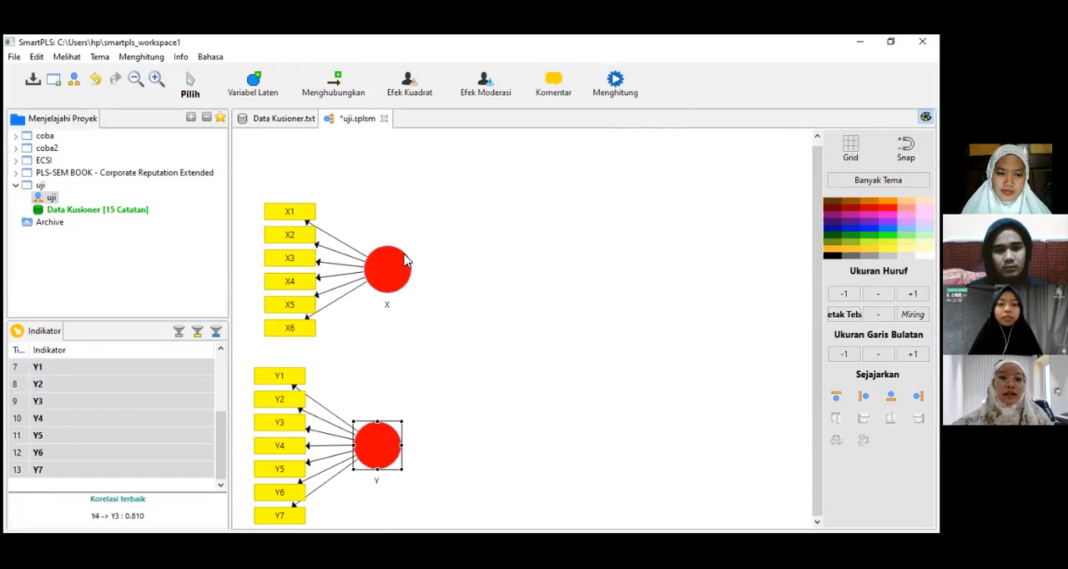
# Step: Connect latent variable X to Y with a path and shift Y slightly so it sits straight below X
pyautogui.click(336, 87)
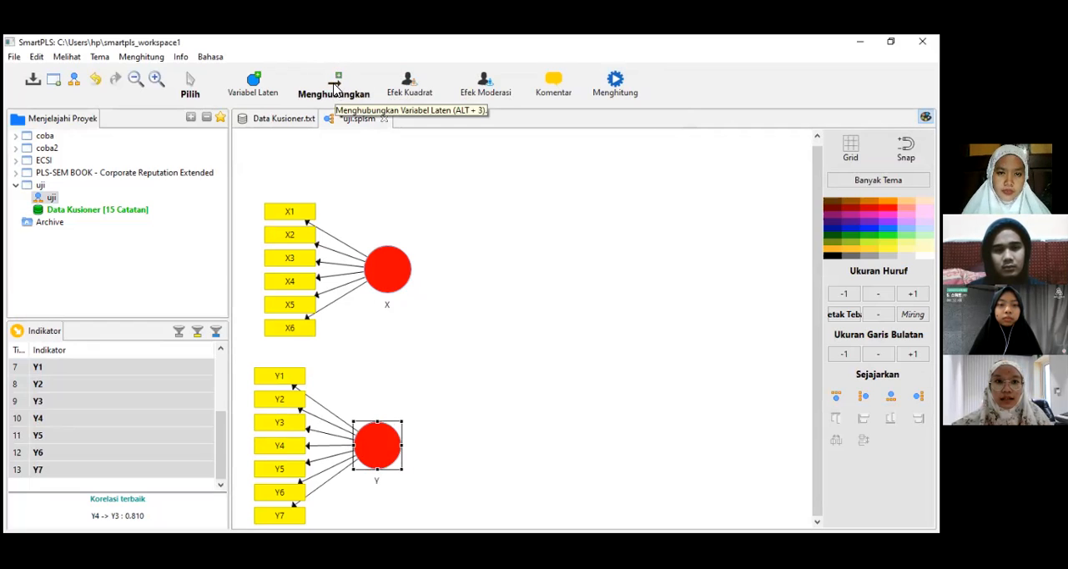
pyautogui.moveTo(396, 272); pyautogui.dragTo(382, 449)
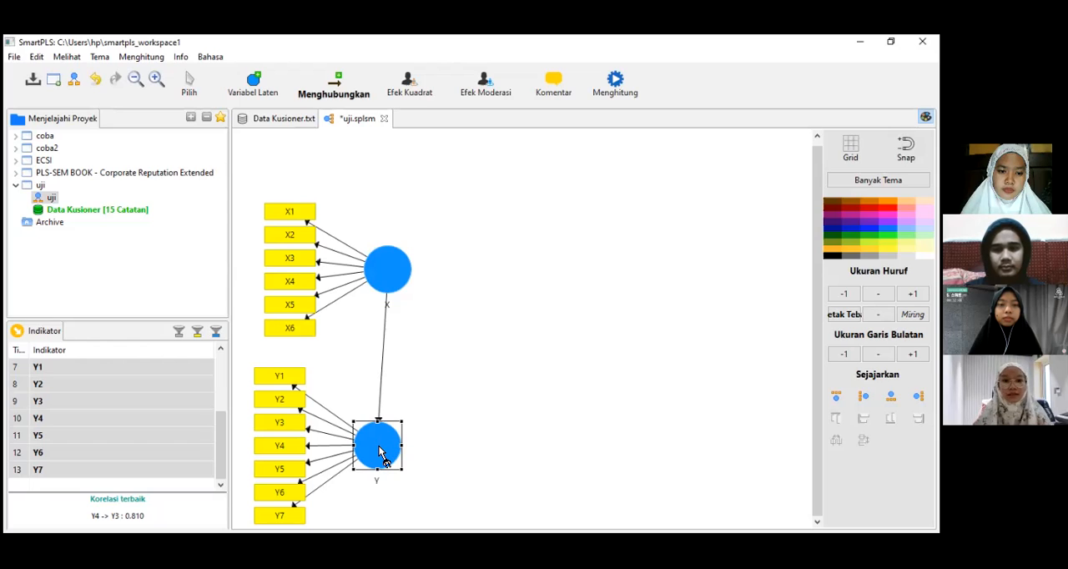
pyautogui.click(190, 87)
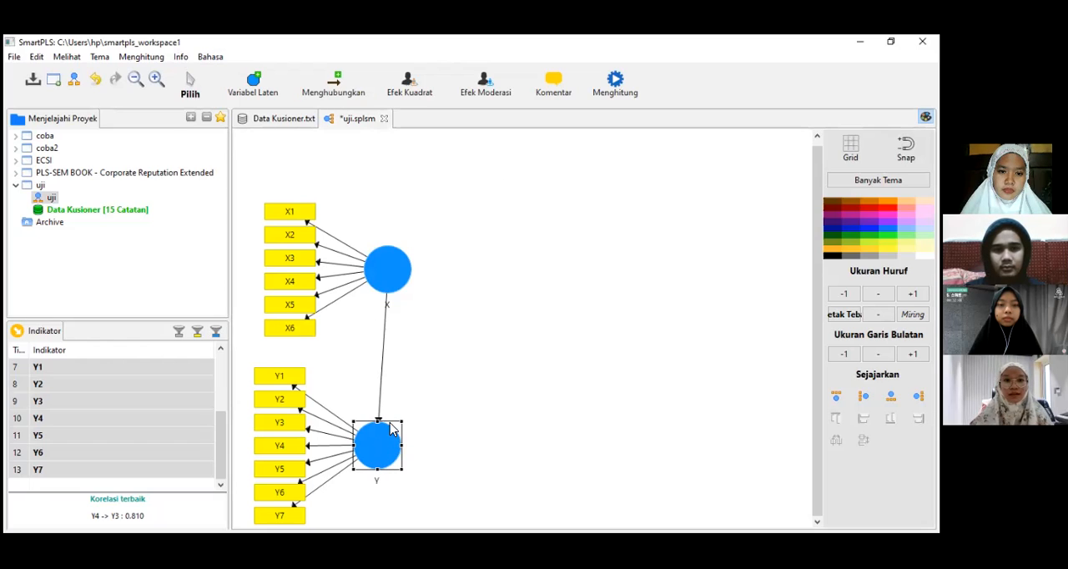
pyautogui.moveTo(381, 442); pyautogui.dragTo(389, 447)
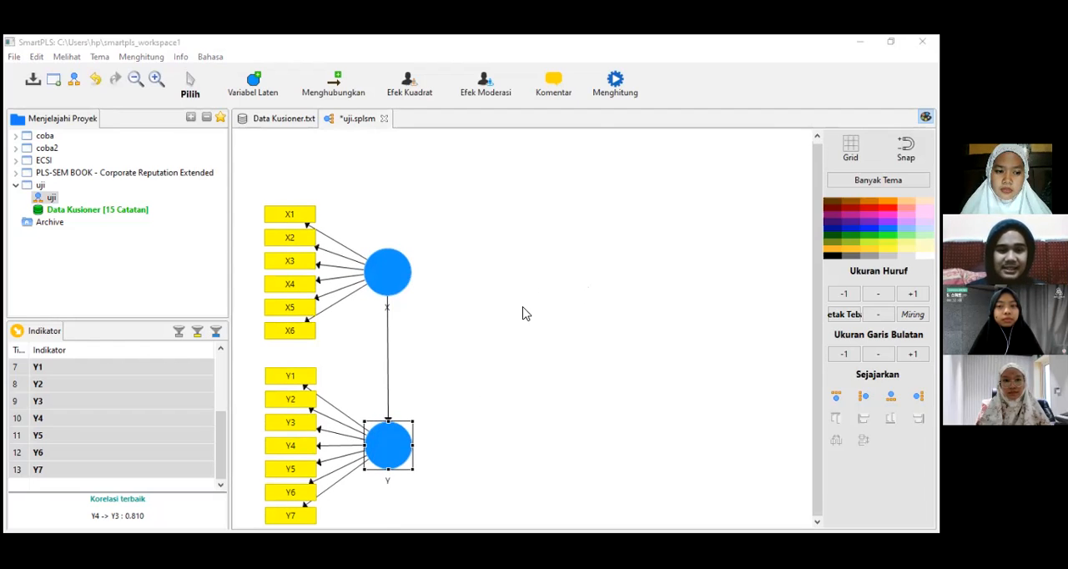
pyautogui.click(479, 436)
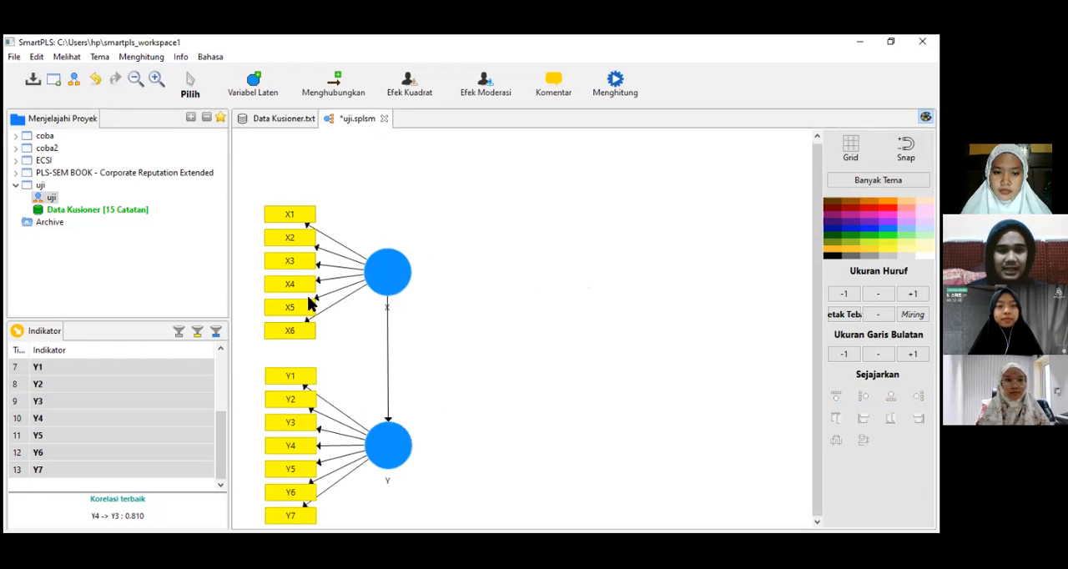
# Step: Run the PLS Algorithm with the Jalur weighting scheme, 300 maximum iterations and stop criterion 7, opening the full report after calculation
pyautogui.click(146, 58)
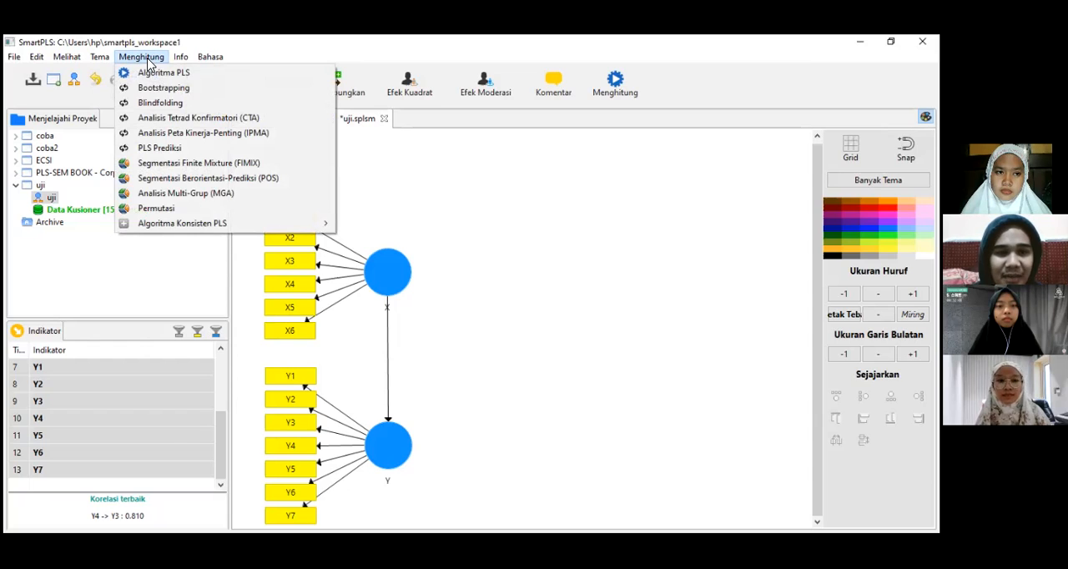
pyautogui.click(153, 75)
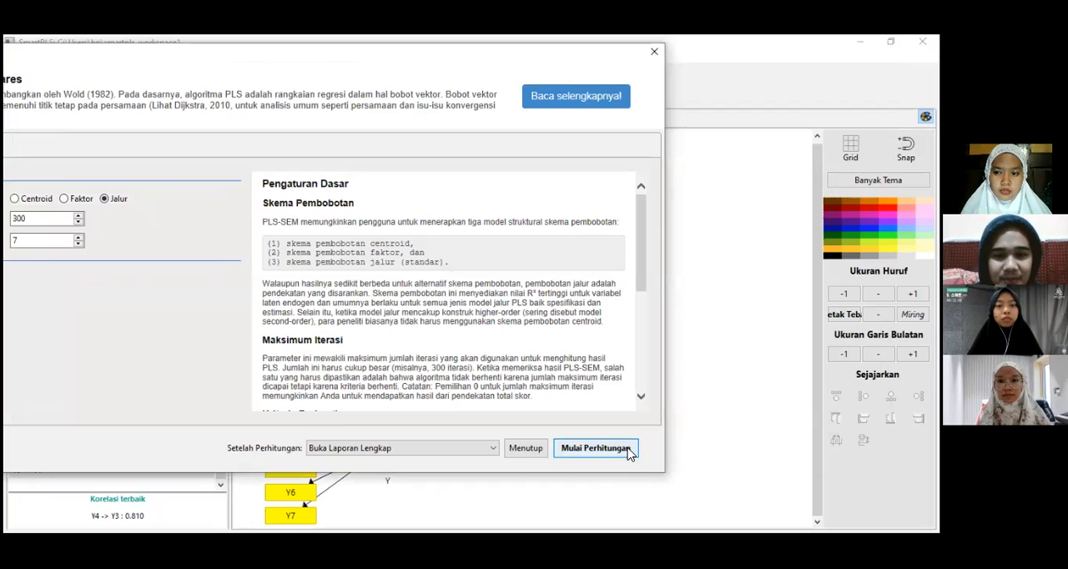
pyautogui.click(595, 448)
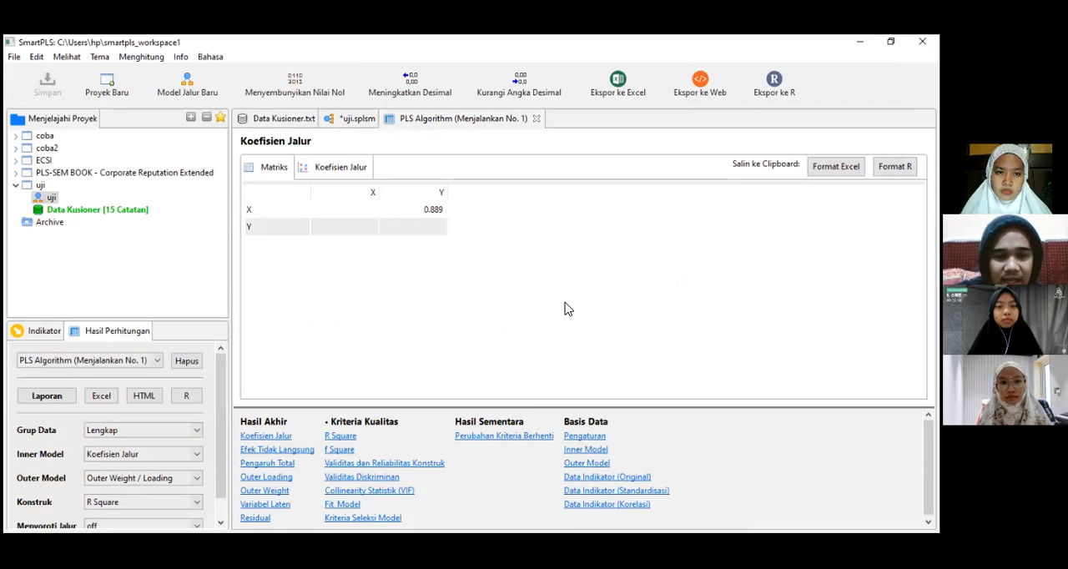
# Step: Open the construct validity and reliability results, widen the Cronbach's Alpha, composite reliability and AVE columns, and examine the values for X and Y
pyautogui.click(440, 465)
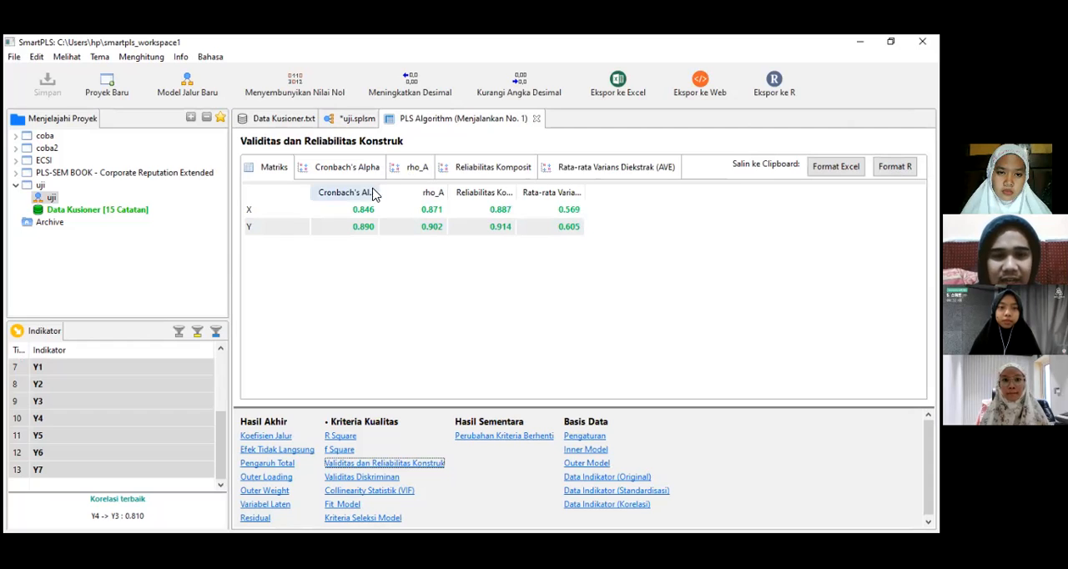
pyautogui.moveTo(382, 192); pyautogui.dragTo(421, 192)
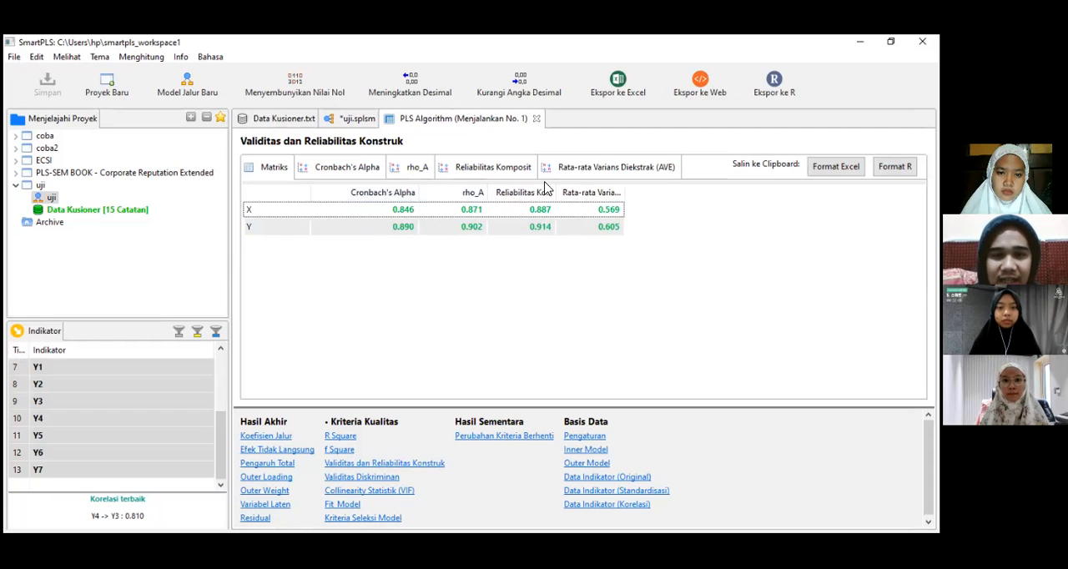
pyautogui.moveTo(556, 191); pyautogui.dragTo(591, 192)
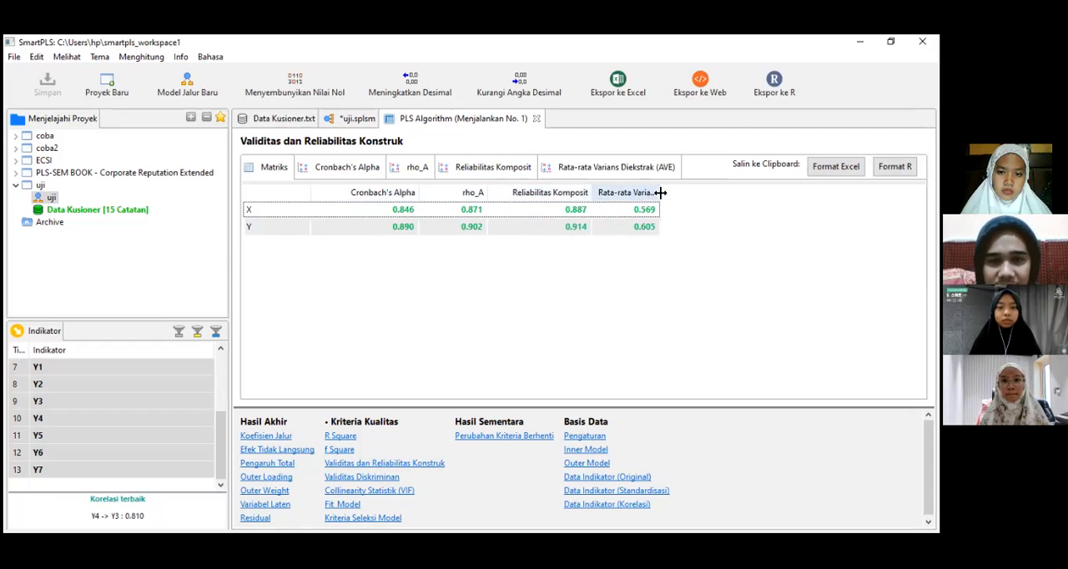
pyautogui.moveTo(685, 193); pyautogui.dragTo(727, 195)
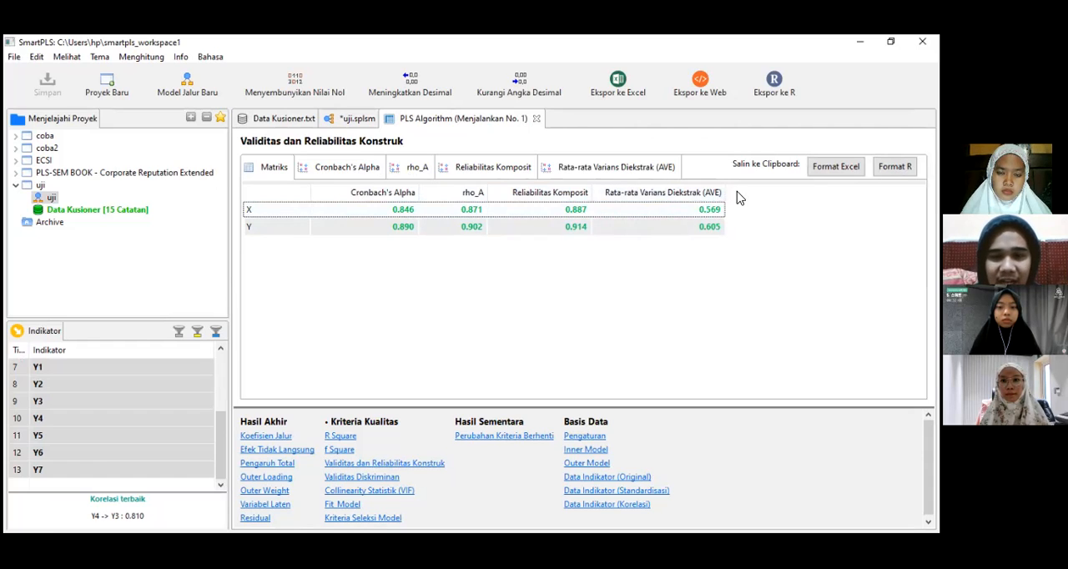
pyautogui.click(719, 210)
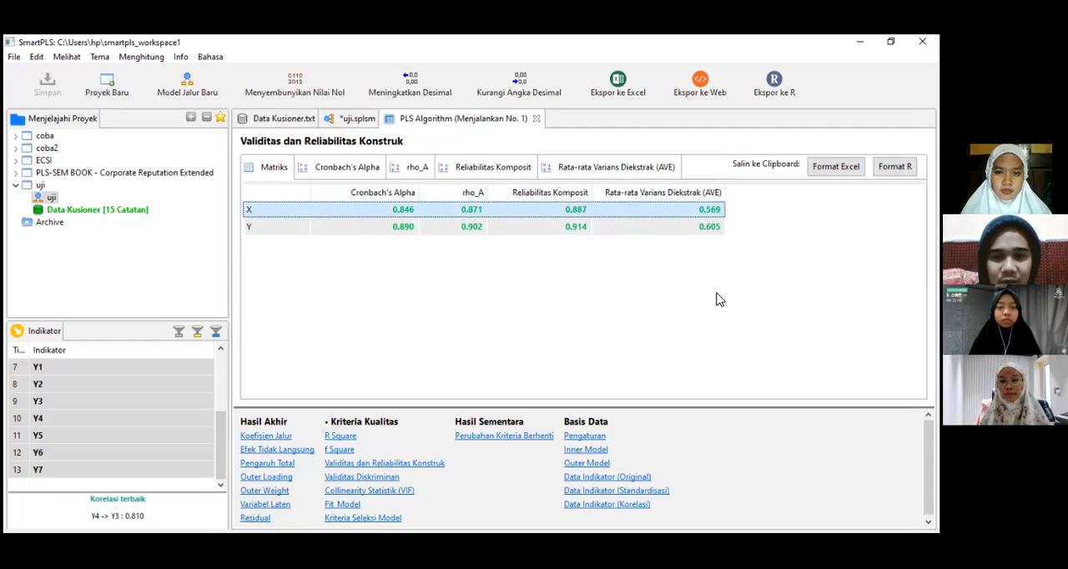
pyautogui.click(716, 227)
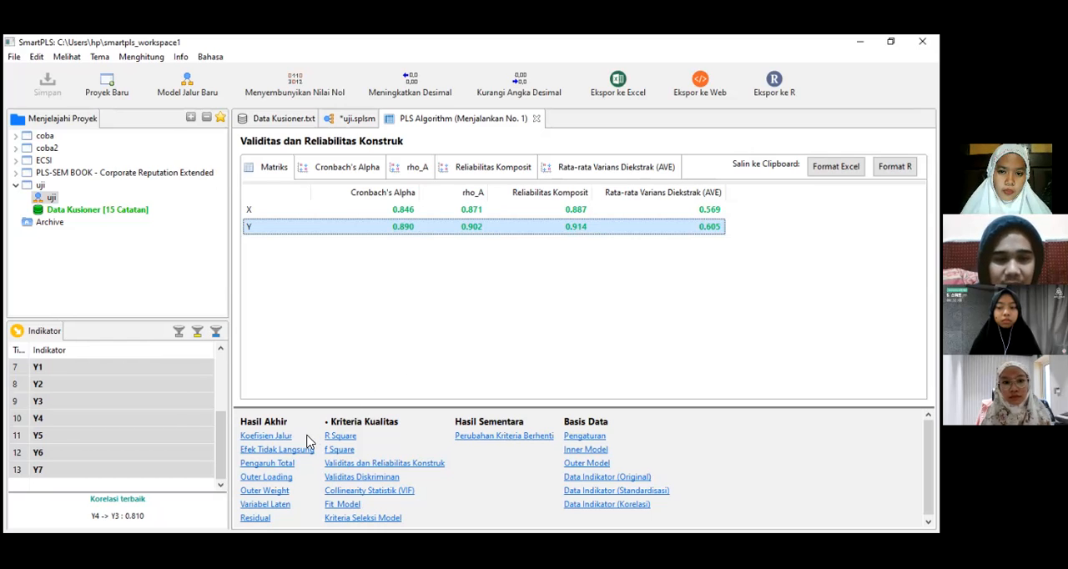
# Step: Examine the Outer Loading matrix for all indicators from X1 to Y7
pyautogui.click(279, 479)
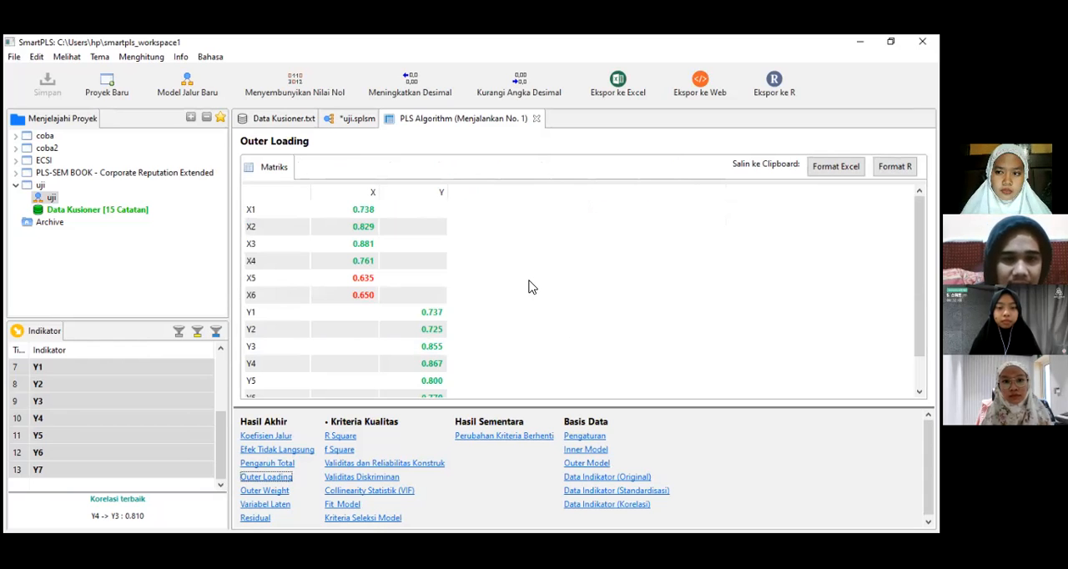
pyautogui.scroll(-1, 532, 289)
pyautogui.scroll(1, 531, 289)
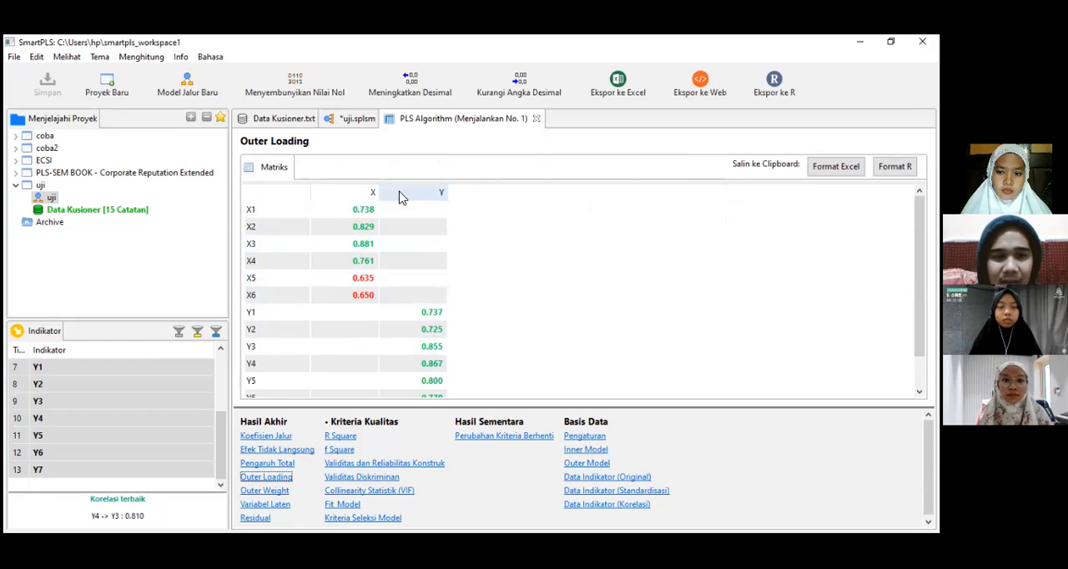
pyautogui.scroll(-1, 348, 349)
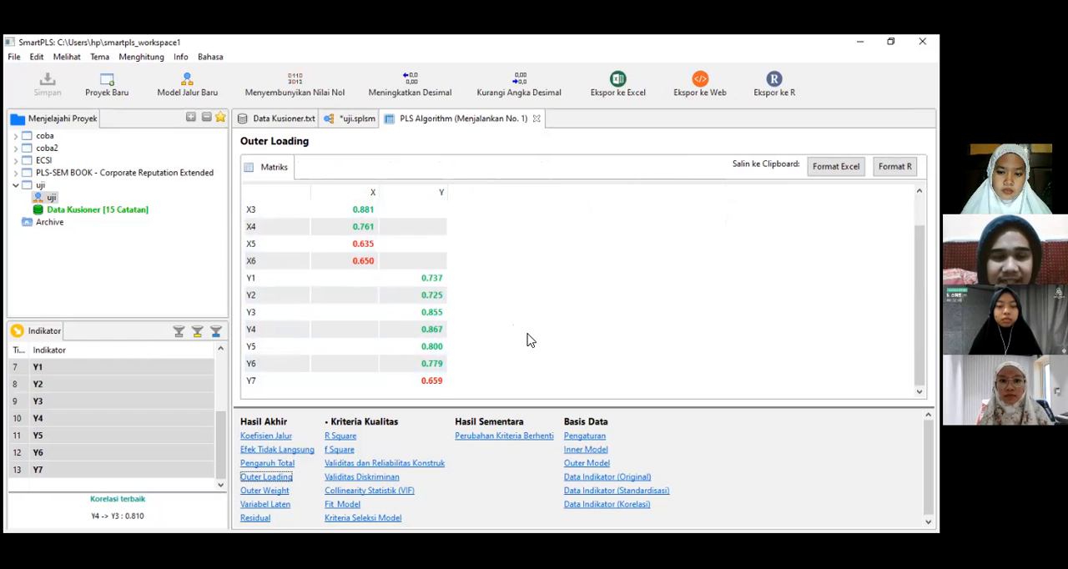
pyautogui.scroll(1, 528, 340)
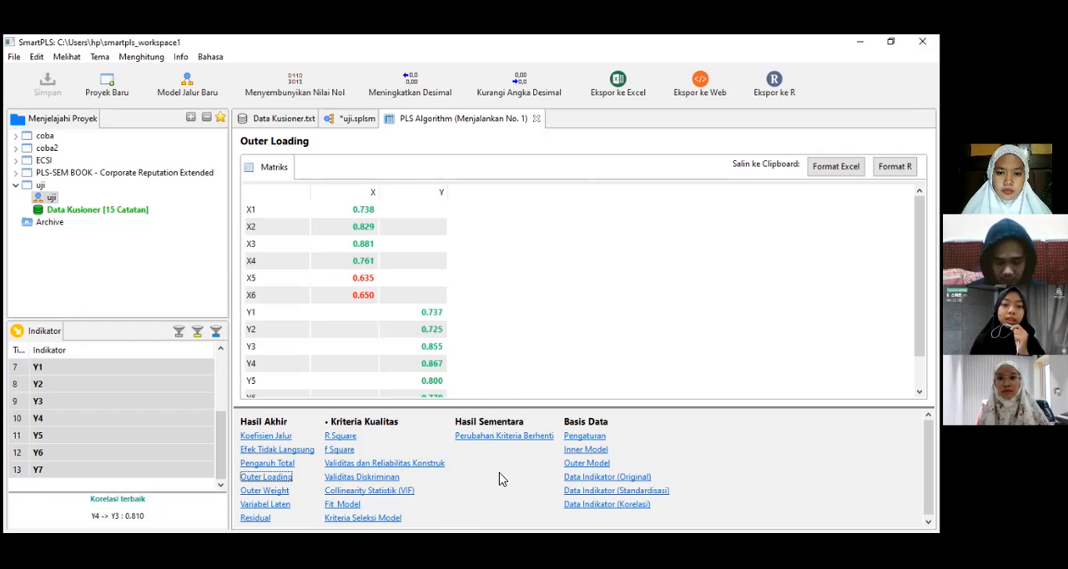
# Step: Return to the construct validity and reliability results, widen the composite reliability column, and compare the X and Y rows
pyautogui.click(433, 465)
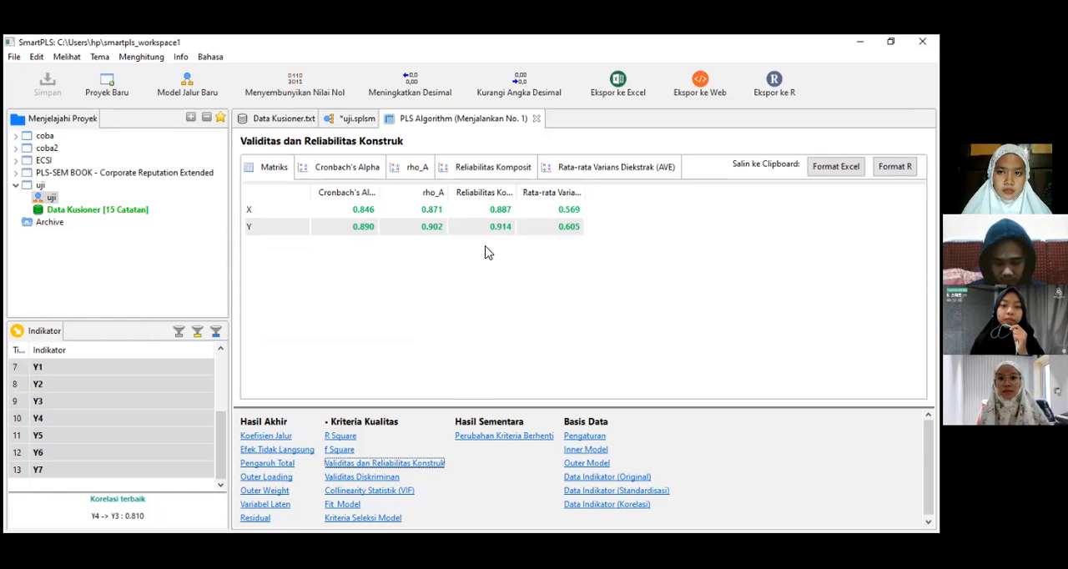
pyautogui.moveTo(518, 191); pyautogui.dragTo(580, 192)
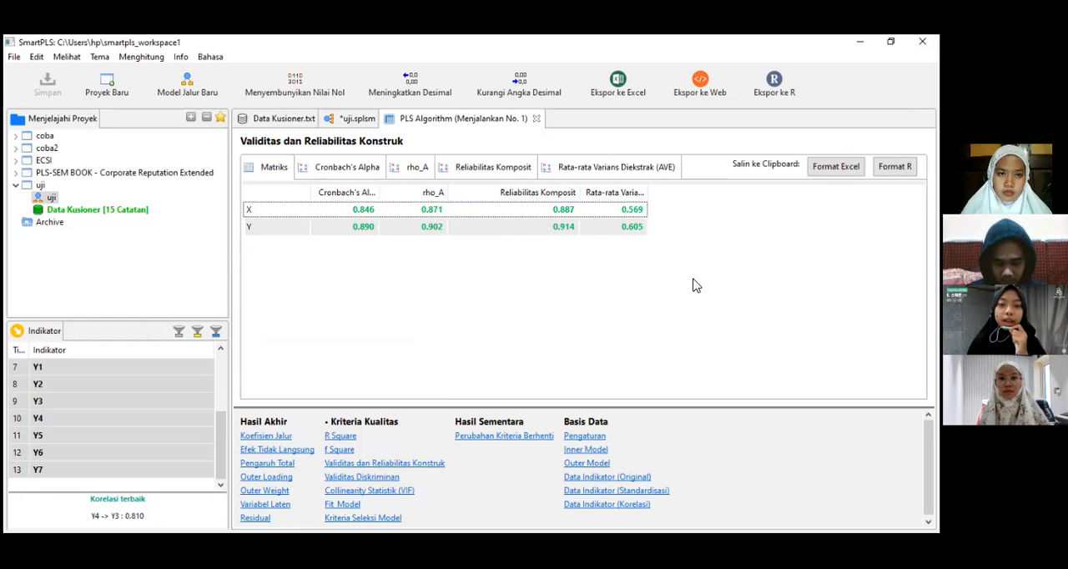
pyautogui.click(564, 213)
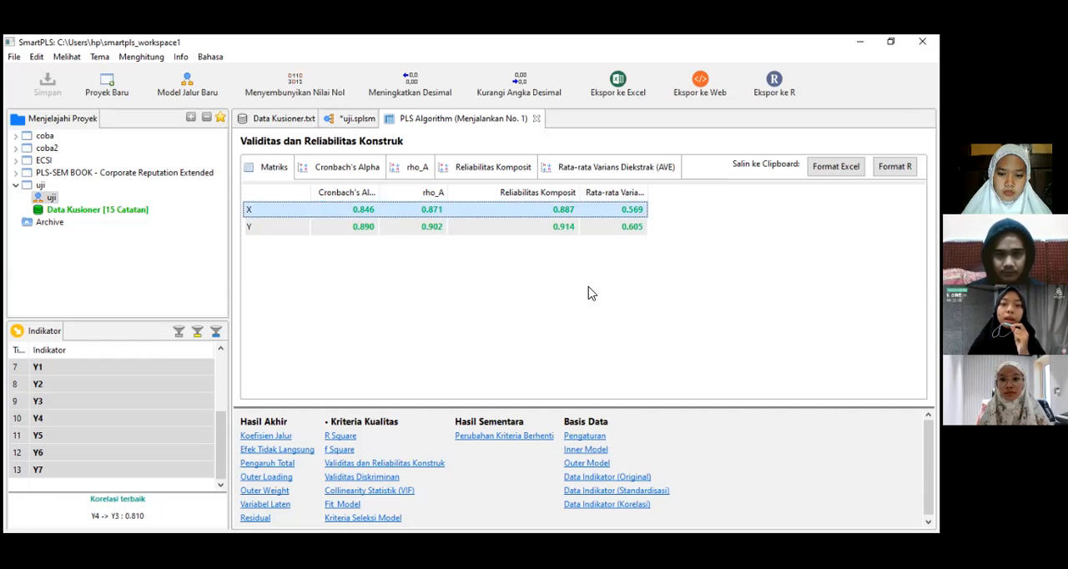
pyautogui.click(563, 227)
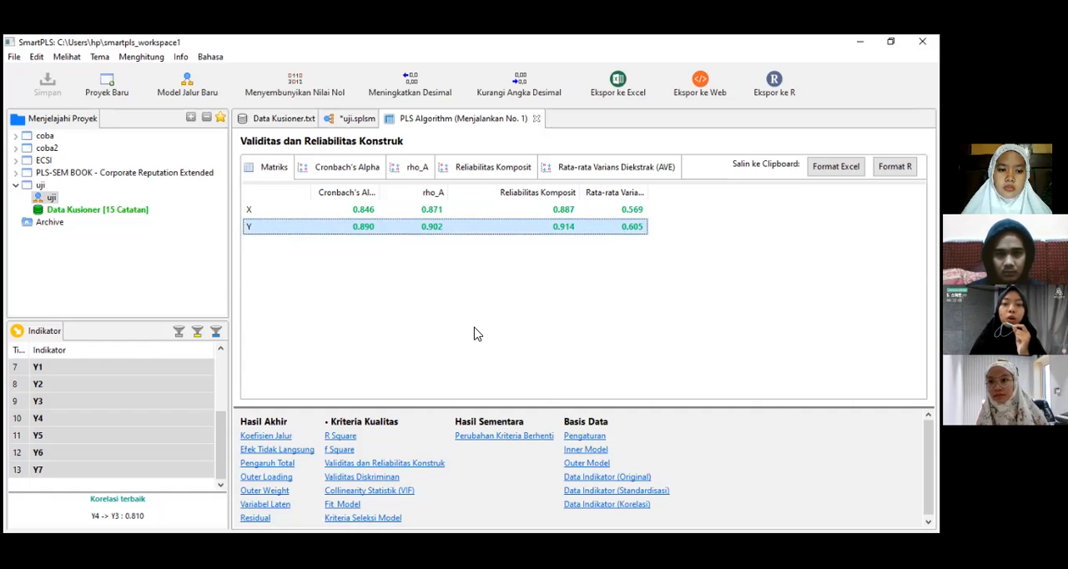
pyautogui.click(532, 210)
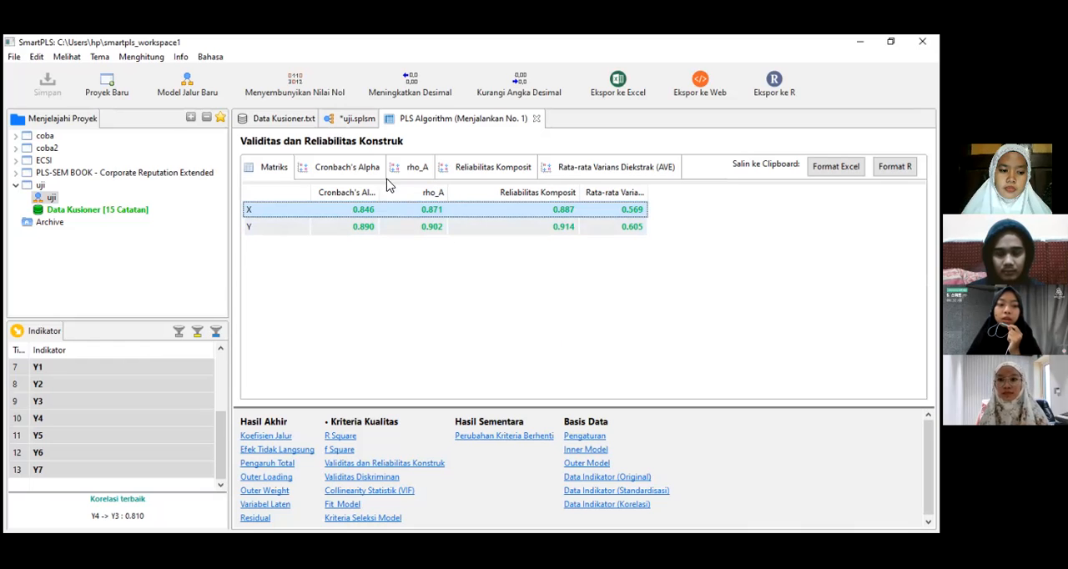
# Step: View the calculated coefficients on the uji path model and open the indicator statistics of Data Kusioner.txt
pyautogui.click(350, 119)
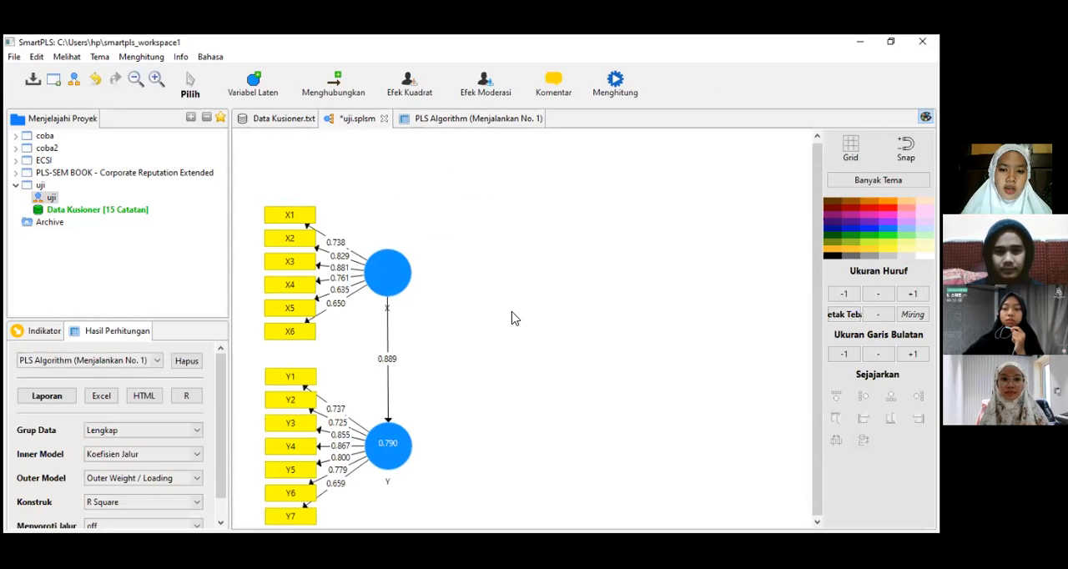
pyautogui.click(267, 119)
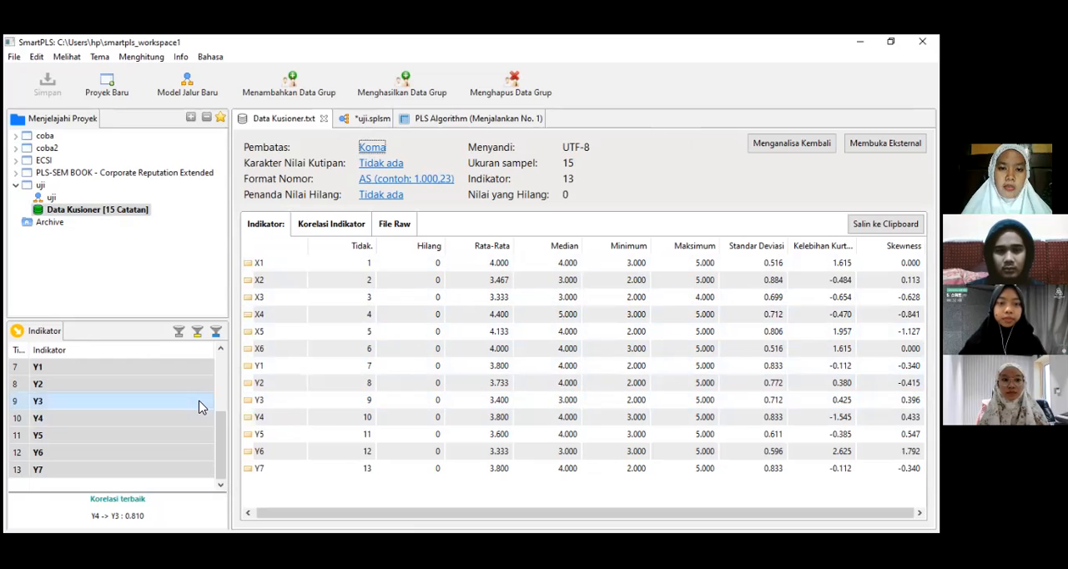
# Step: Sort the indicator list in descending order and review its entries, checking the statistics of Y4 and X2
pyautogui.click(200, 355)
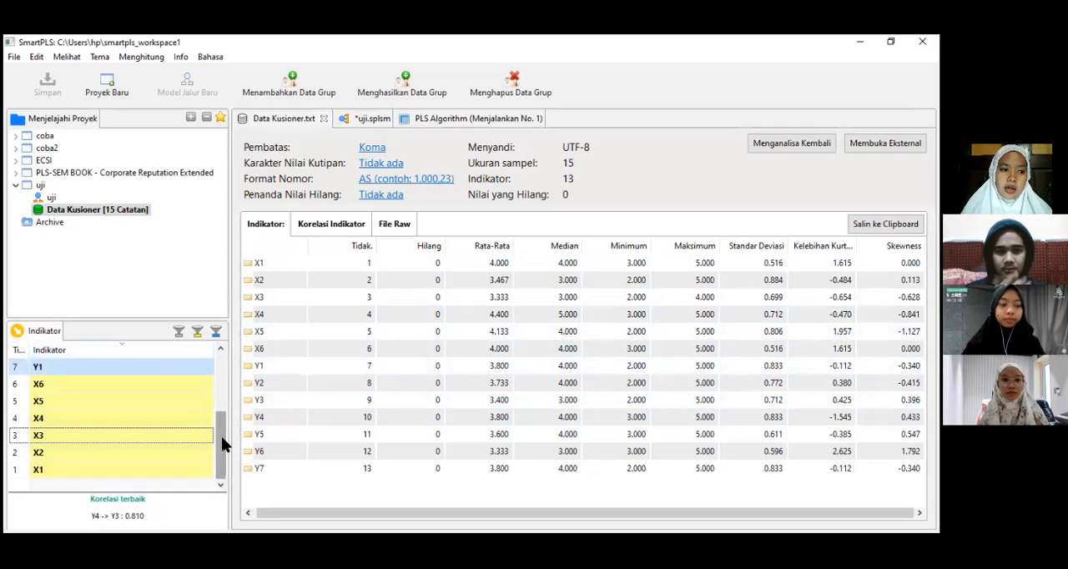
pyautogui.moveTo(224, 445); pyautogui.dragTo(223, 386)
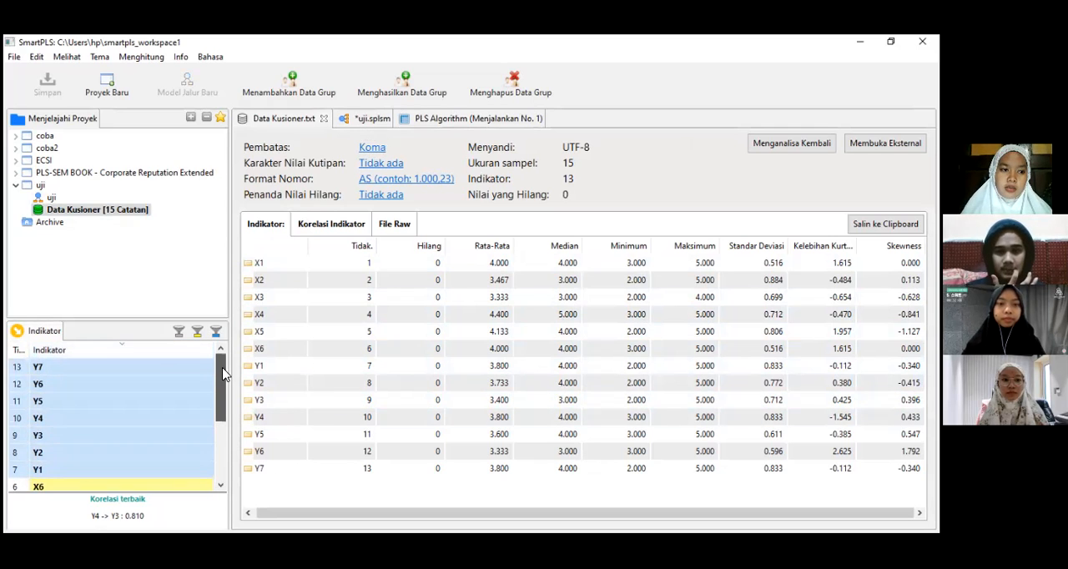
pyautogui.click(191, 418)
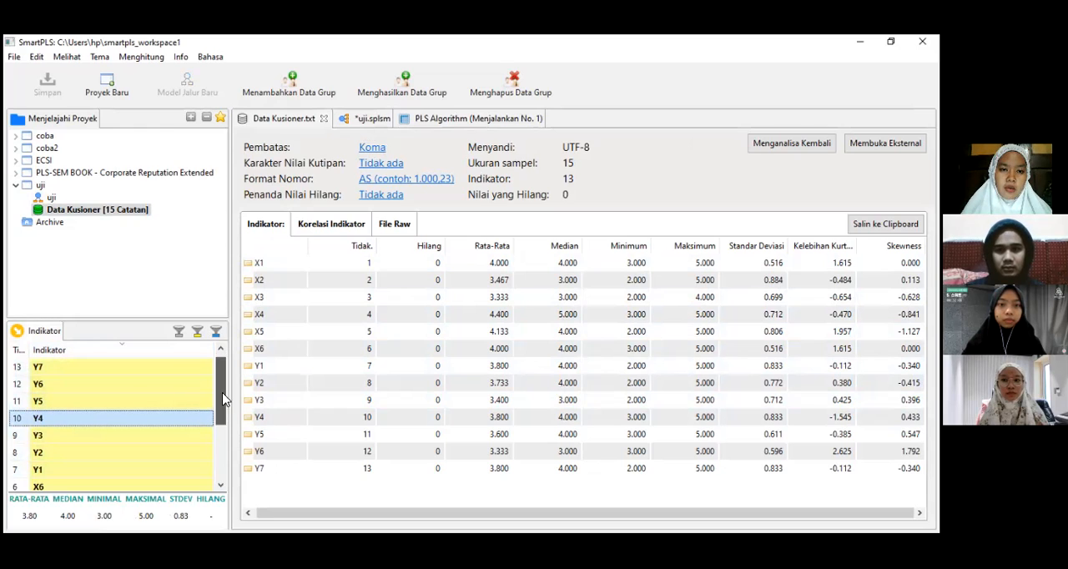
pyautogui.moveTo(224, 399); pyautogui.dragTo(222, 467)
pyautogui.click(191, 459)
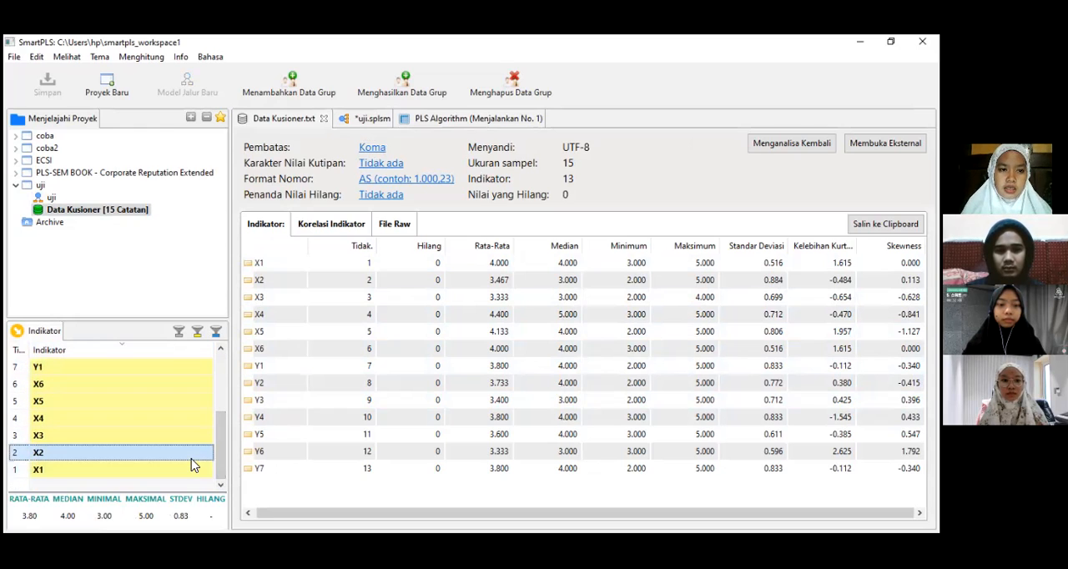
pyautogui.moveTo(221, 434); pyautogui.dragTo(222, 359)
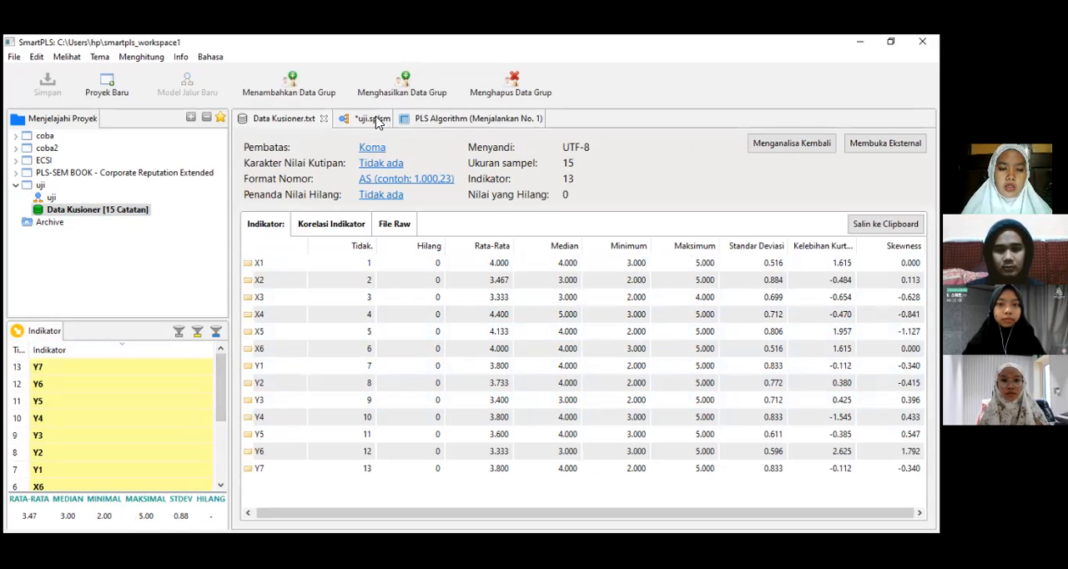